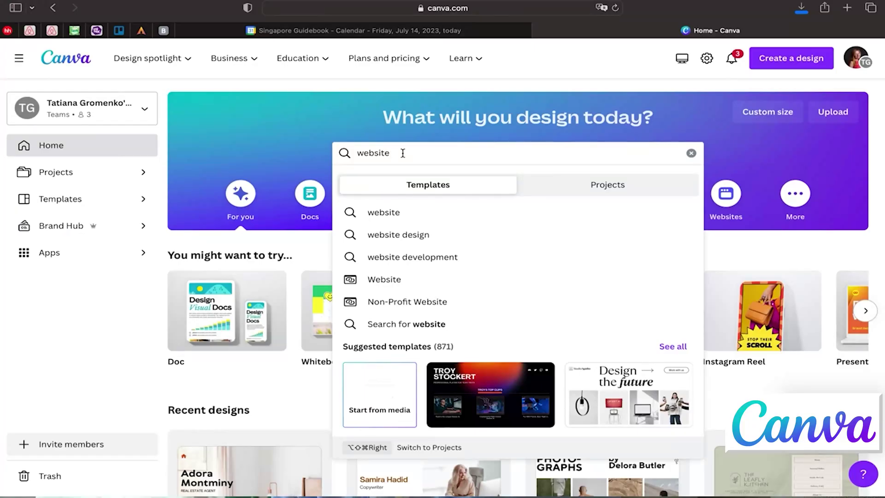
Step: Preview the White and Orange Simple Light Real Estate Portfolio & Resume Website template from the real estate website templates
click(401, 281)
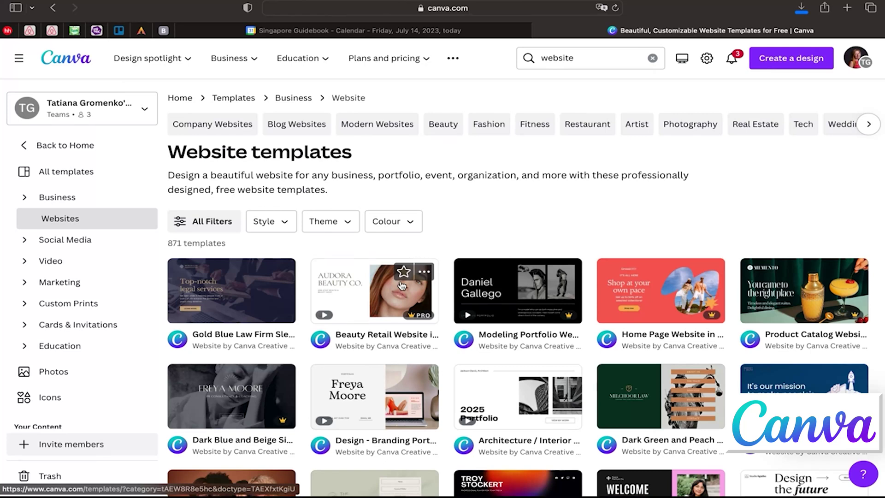
click(749, 133)
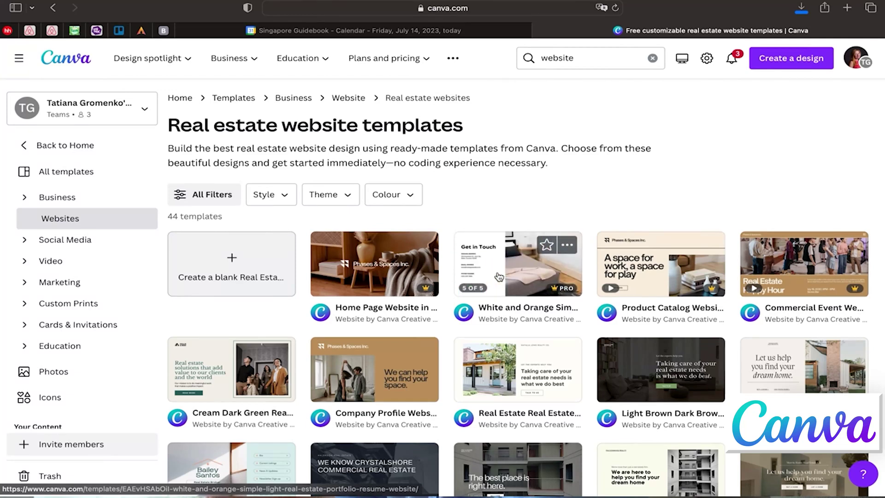
click(498, 277)
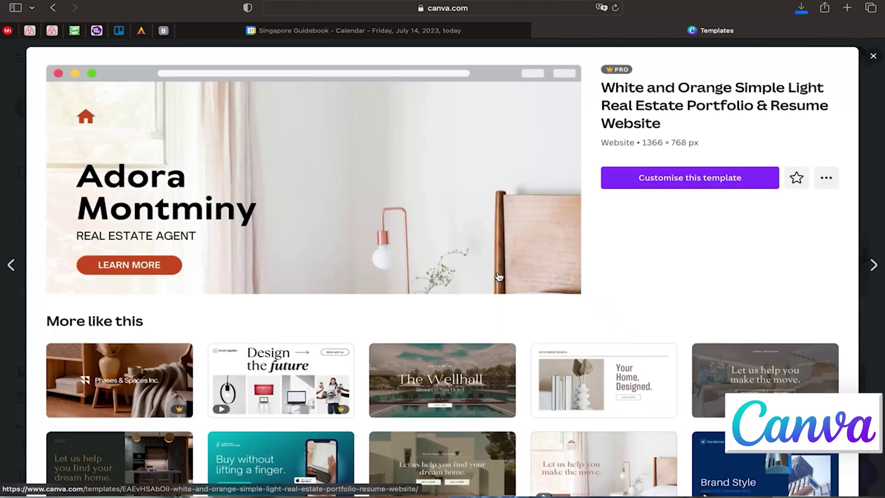
Step: Open a copy of the template in the editor and set the REAL ESTATE AGENT line in Lato
click(706, 178)
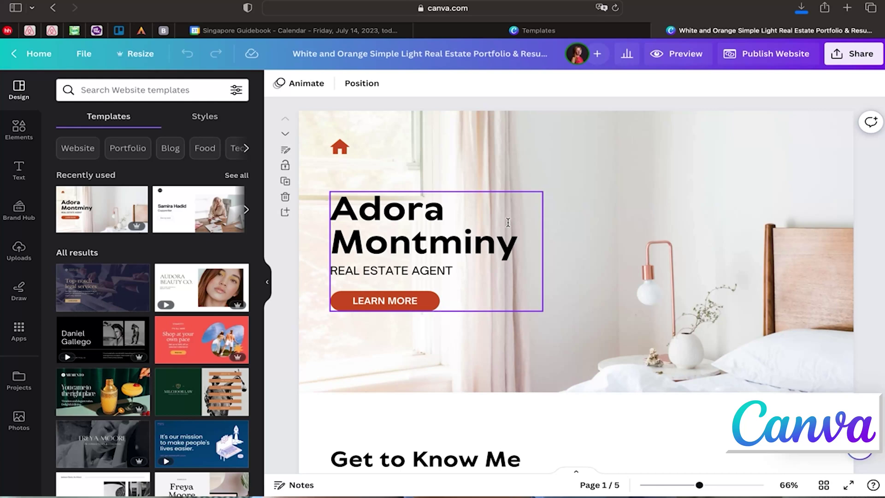
click(507, 223)
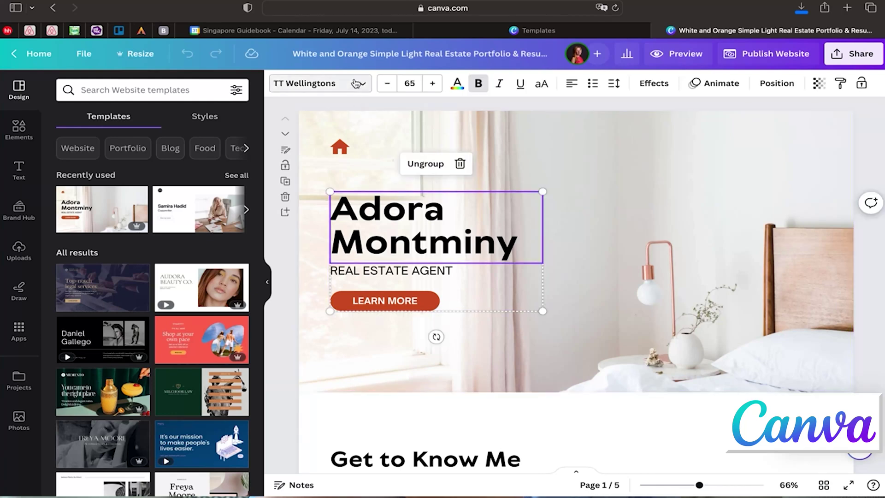
click(320, 83)
scroll(184, 263, down, 10)
click(352, 275)
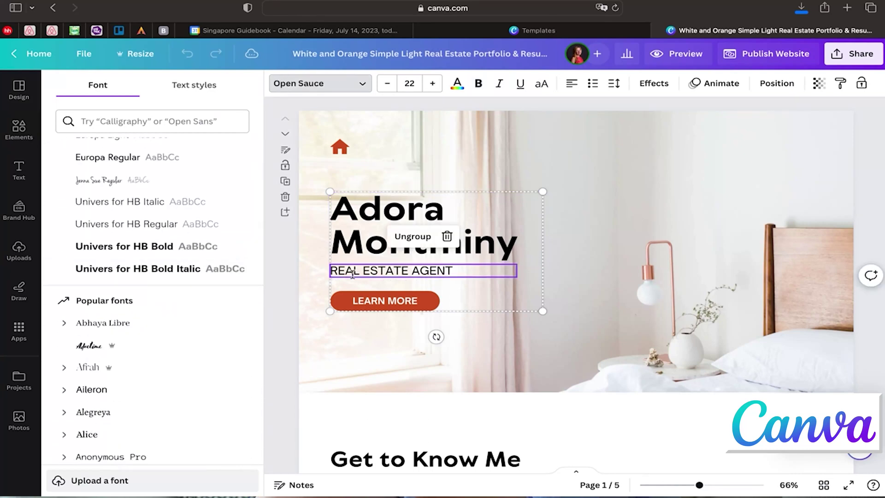
scroll(184, 237, up, 3)
click(158, 185)
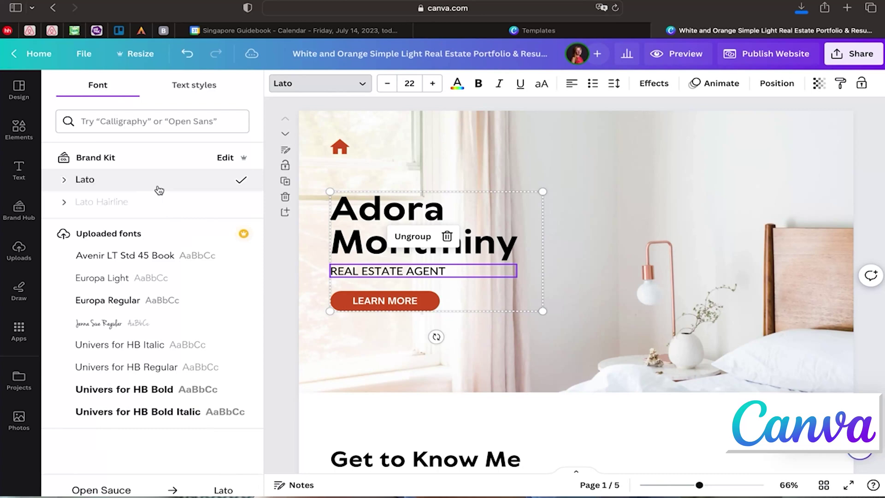
shift+click(398, 236)
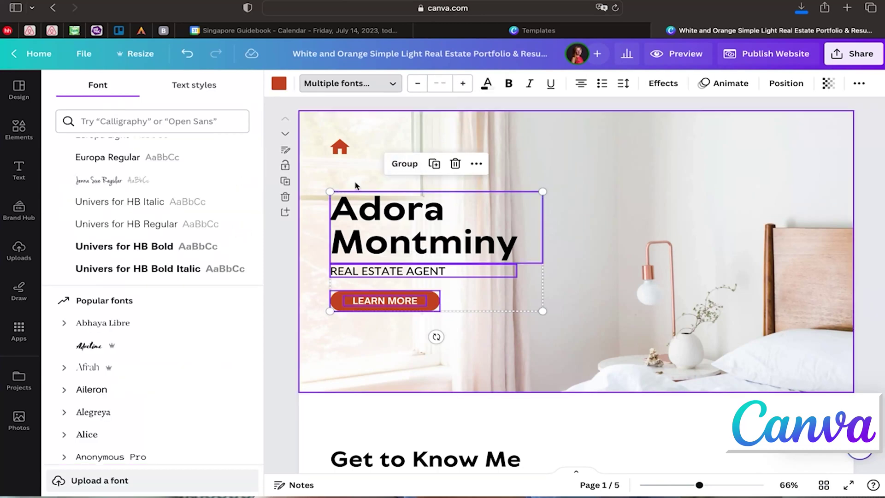
click(359, 190)
Step: Recolour the LEARN MORE button from orange to green
click(345, 305)
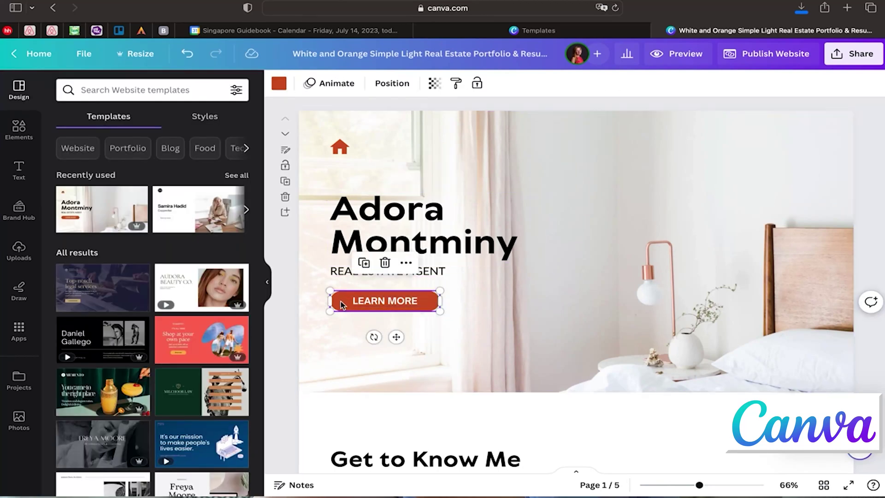
click(279, 83)
scroll(212, 285, down, 6)
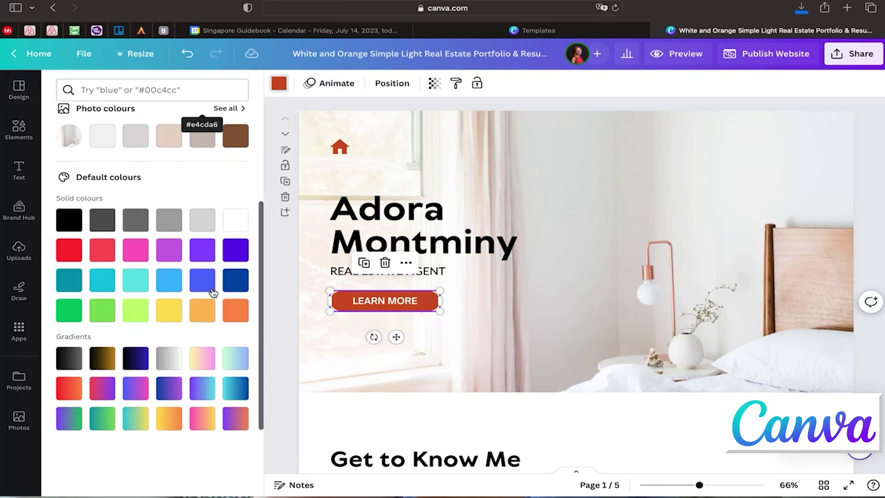
click(102, 333)
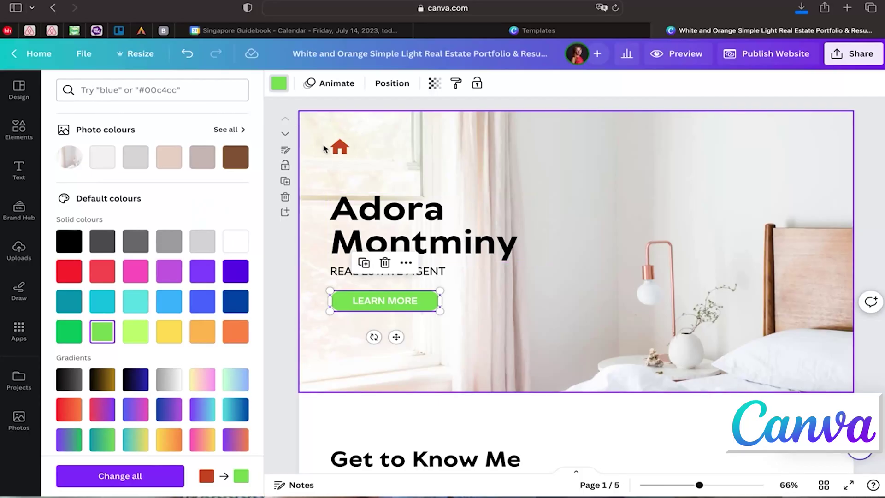
click(331, 150)
click(331, 149)
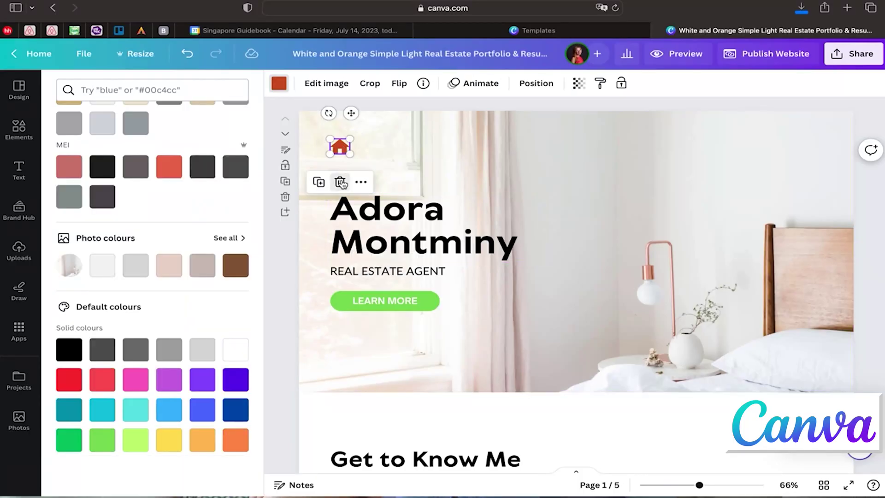
Step: Remove the house icon and add the gold lotus graphic found by searching Elements for 'logo'
key(Escape)
click(19, 252)
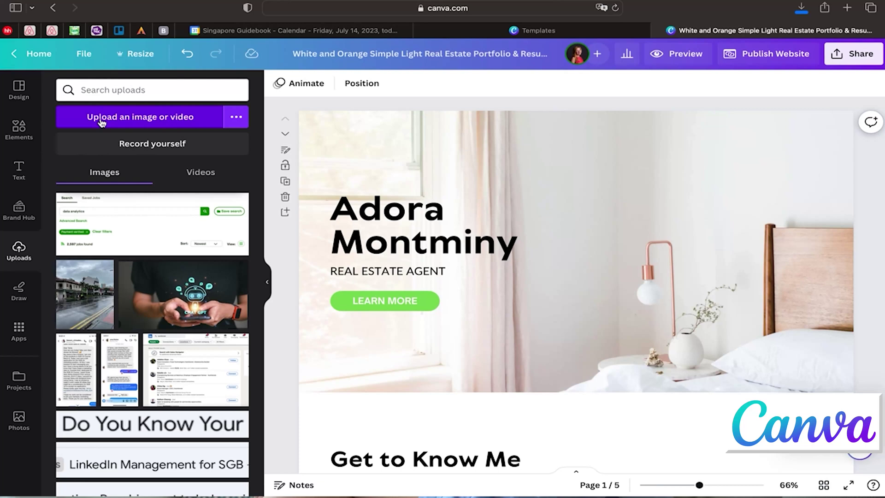
click(19, 132)
click(119, 89)
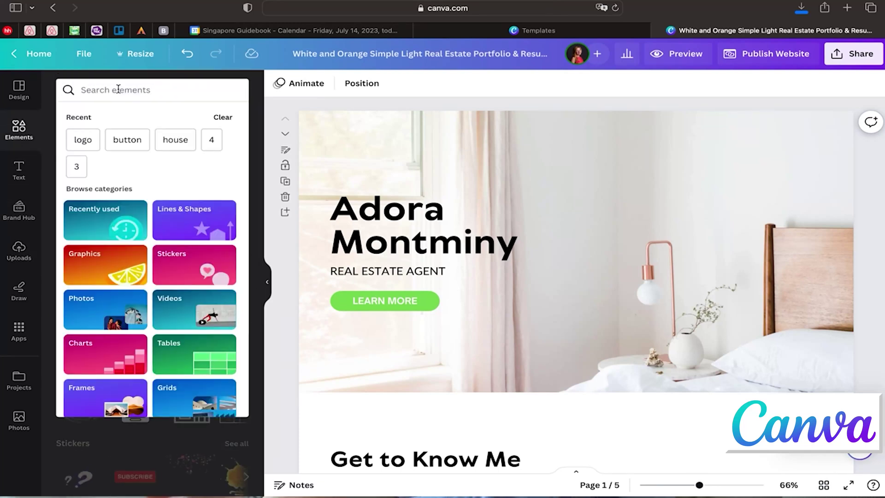
text(logo)
key(Return)
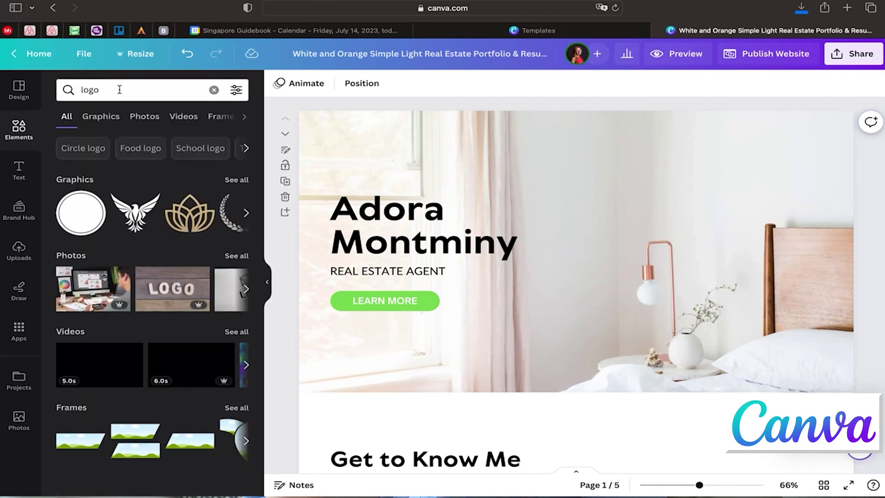
click(240, 182)
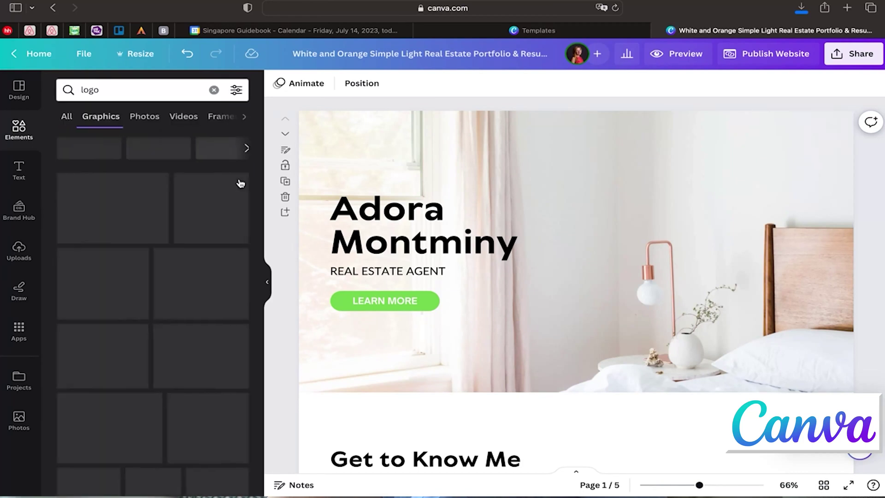
click(213, 227)
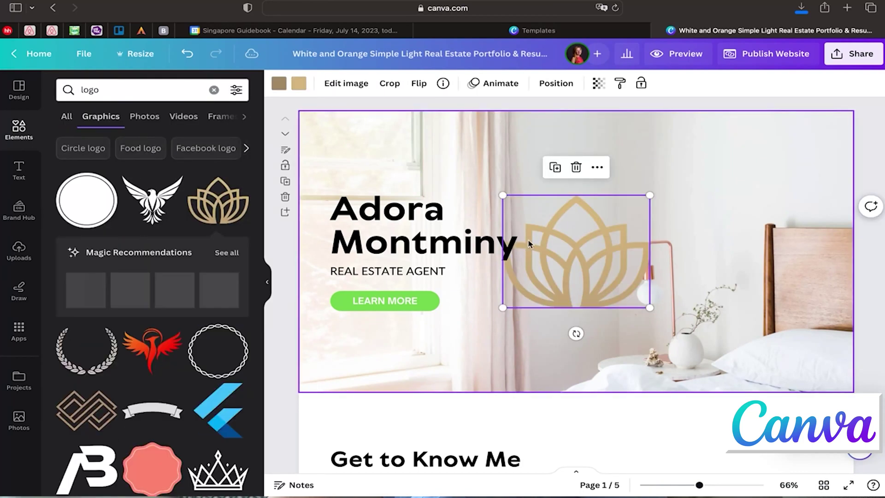
Step: Shrink the lotus into a small top-left logo and colour it green
drag(503, 307, 349, 187)
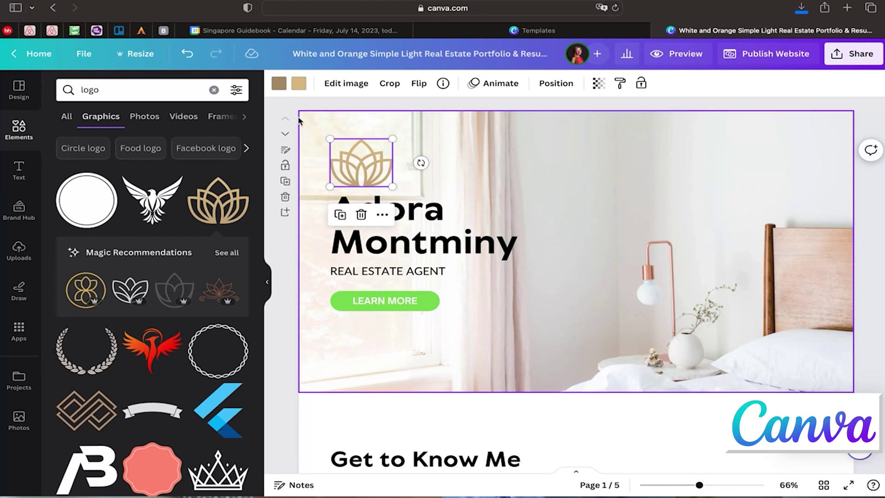
click(279, 84)
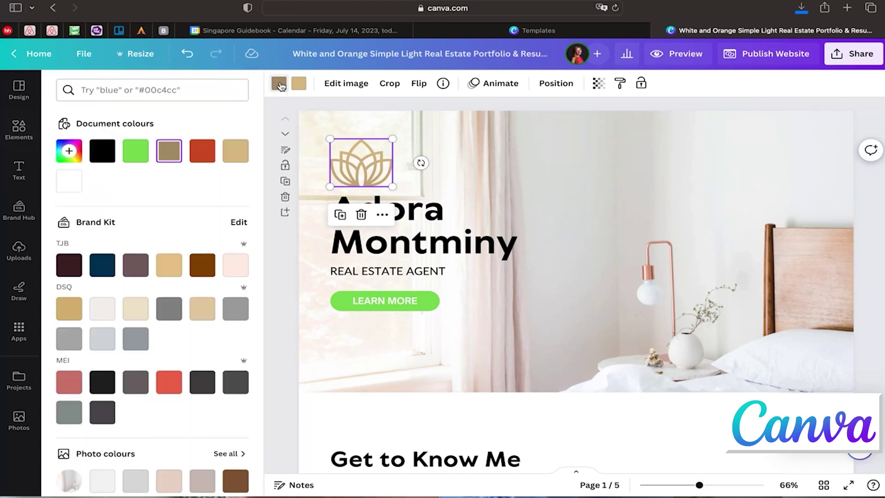
click(137, 153)
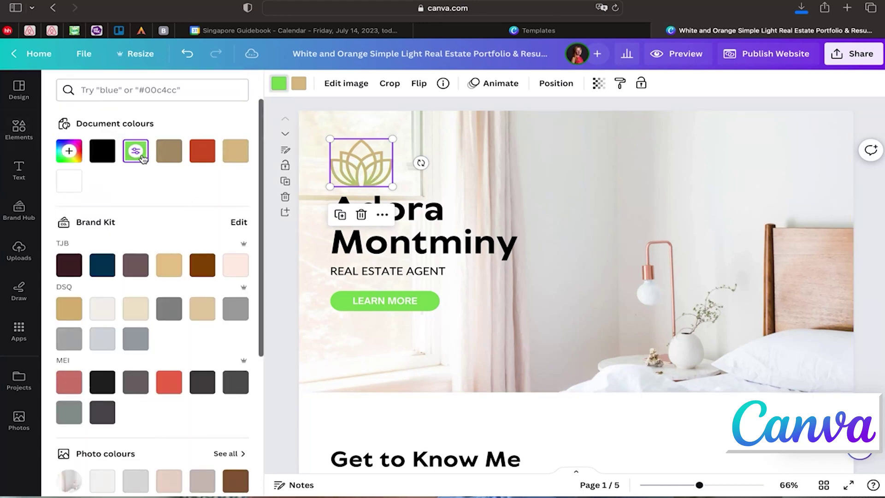
click(555, 178)
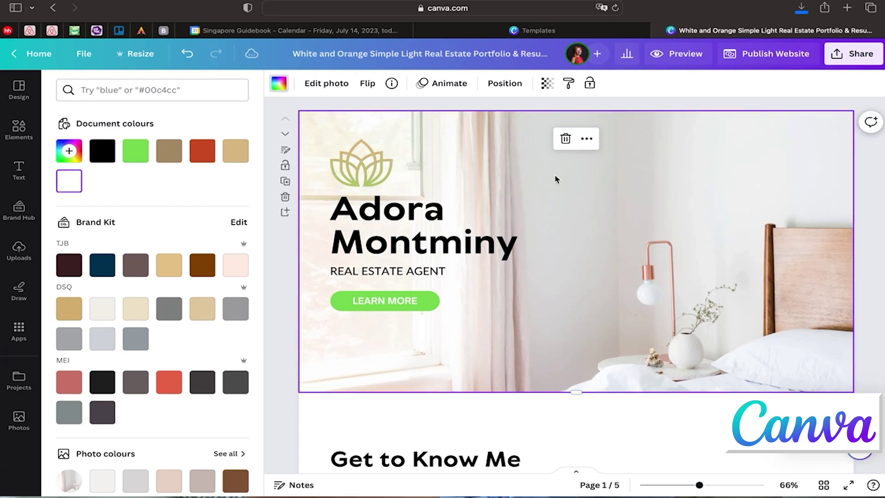
Step: Replace the agent's name in the hero heading with the new agent's full name
scroll(496, 289, down, 7)
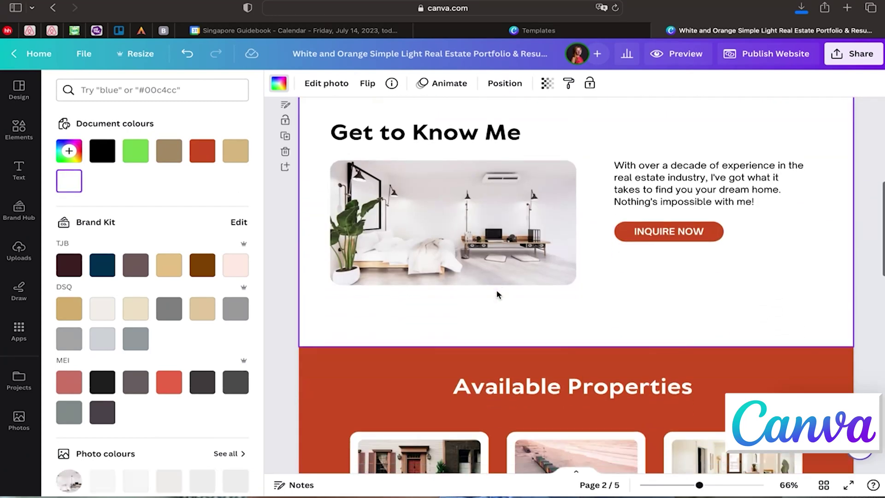
click(653, 191)
double_click(654, 192)
scroll(654, 192, up, 6)
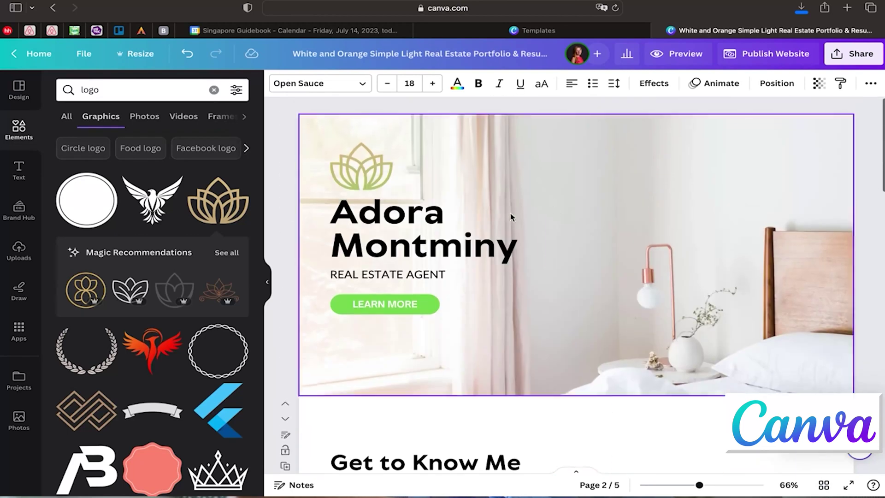
double_click(463, 237)
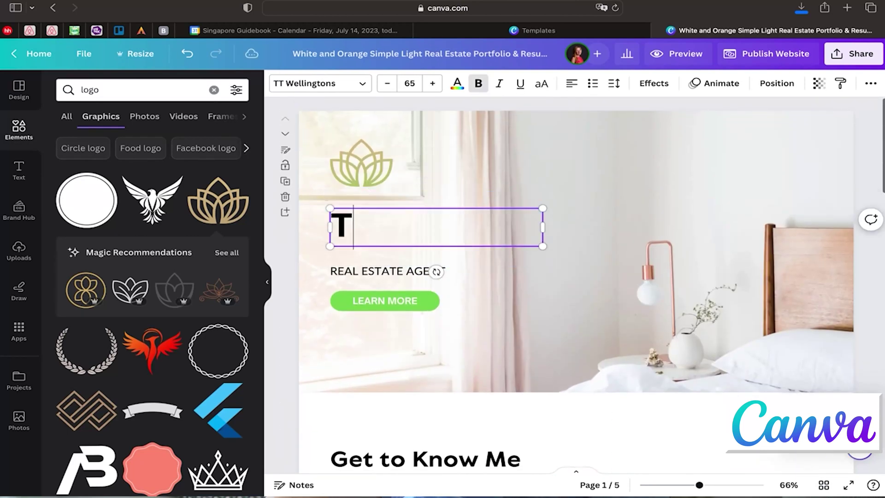
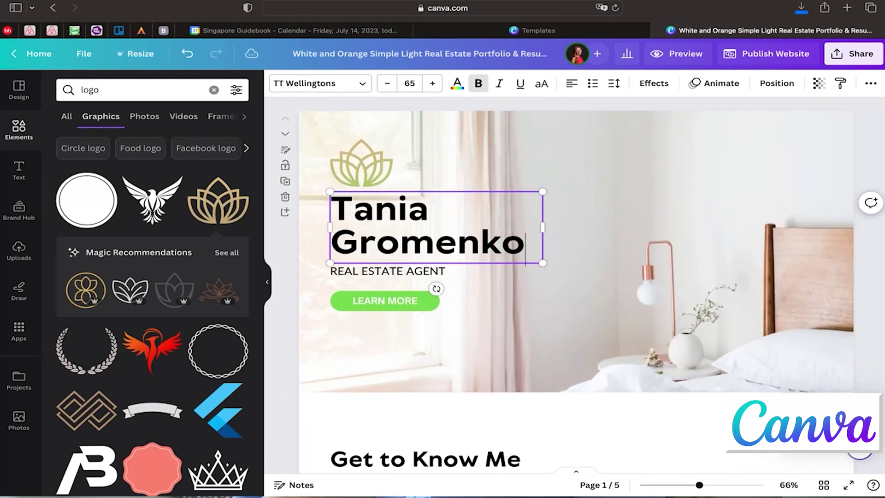
click(683, 140)
Step: Cycle the name heading's alignment back to left-aligned
scroll(580, 254, down, 2)
scroll(580, 255, up, 2)
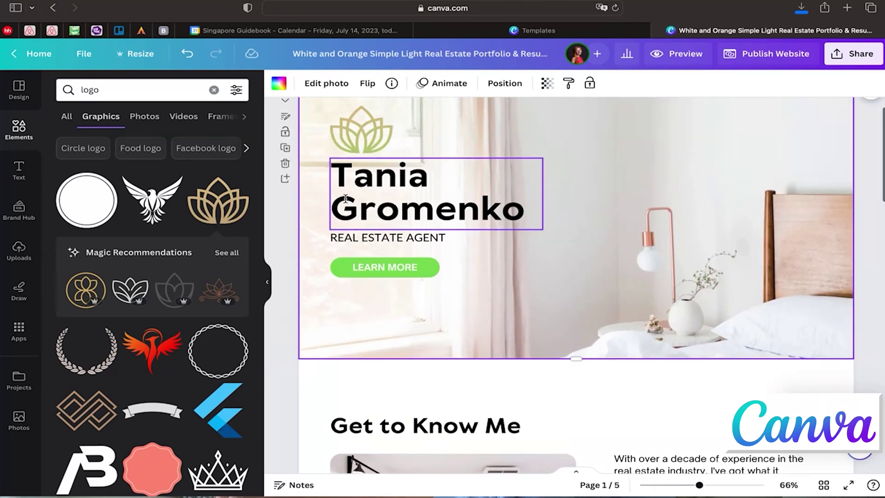
click(345, 198)
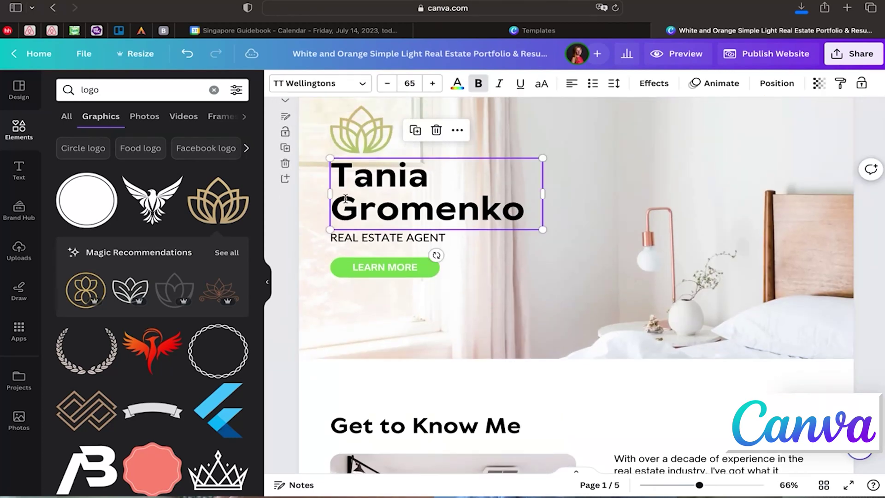
click(573, 85)
click(573, 84)
click(573, 84)
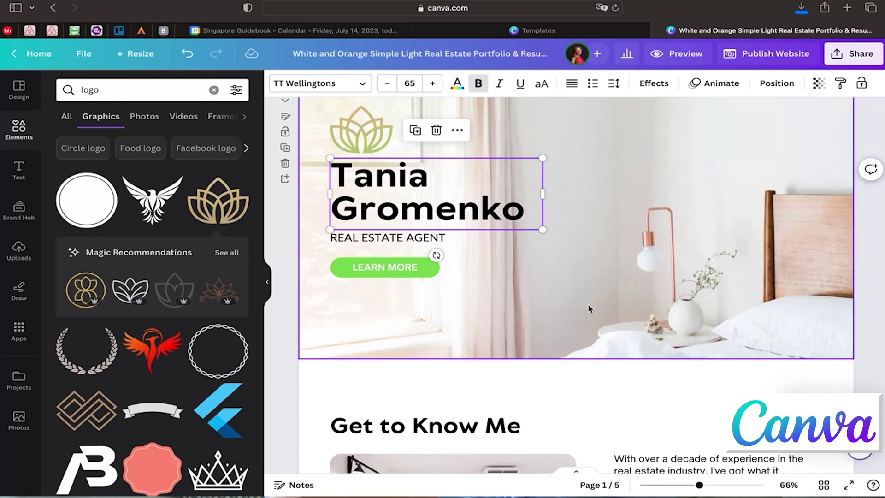
scroll(590, 309, down, 5)
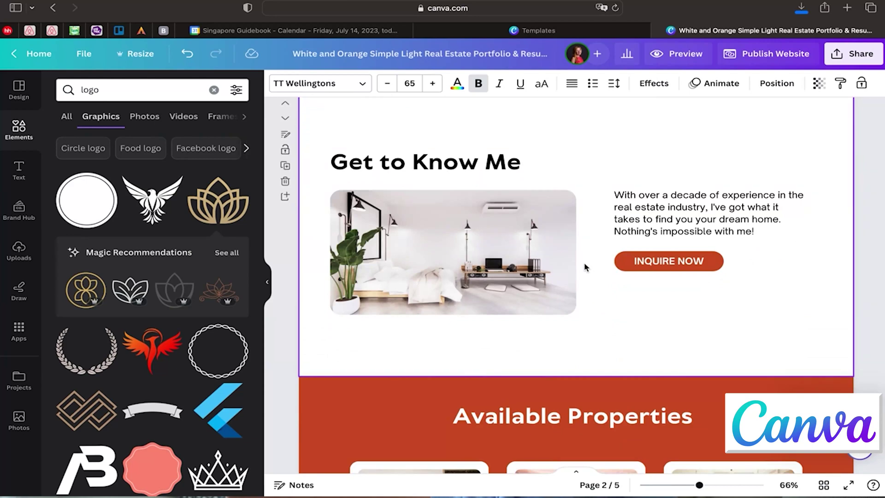
Step: Search Photos for 'modern apartment' and drop a result into the bedroom photo's frame
click(496, 257)
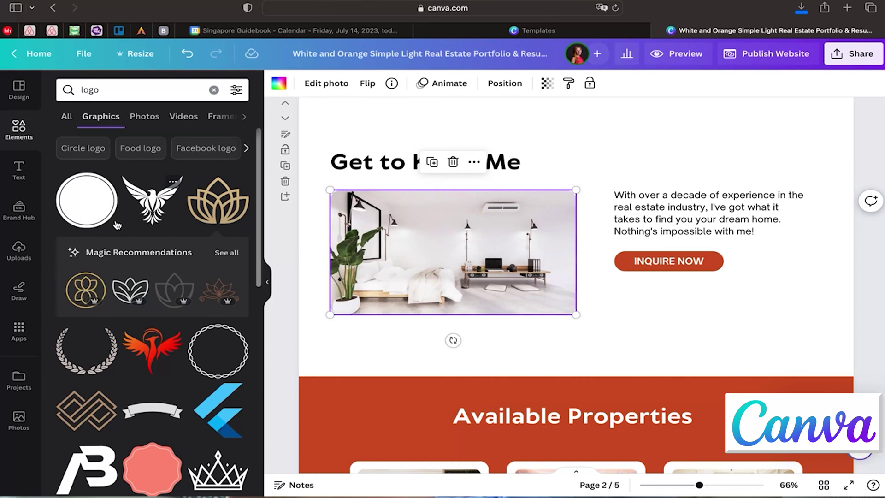
click(144, 116)
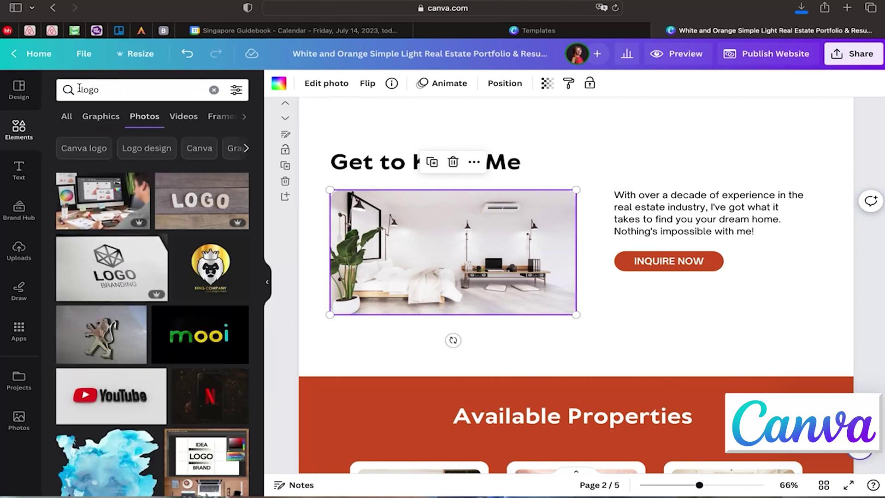
click(122, 91)
text(moder)
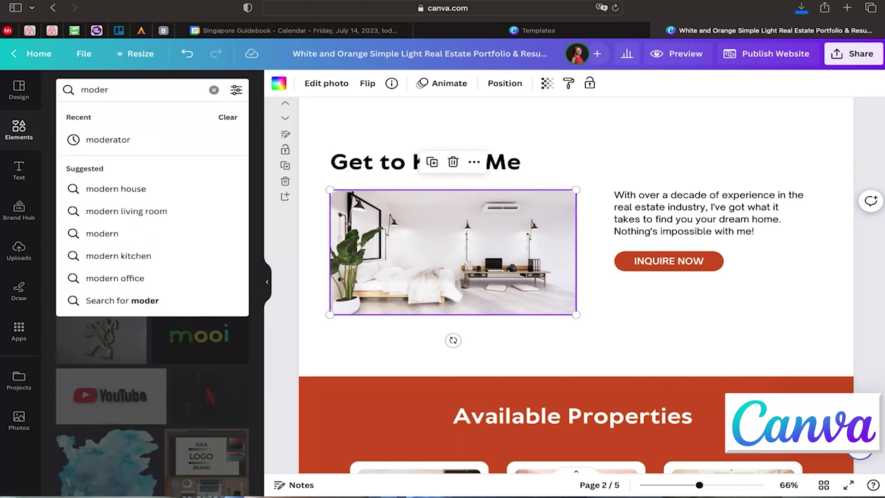
text(n apar)
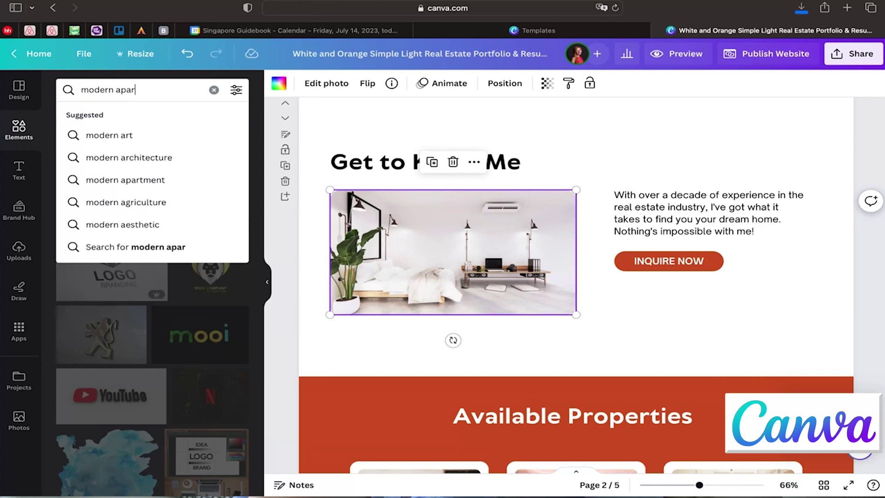
text(tment)
key(Return)
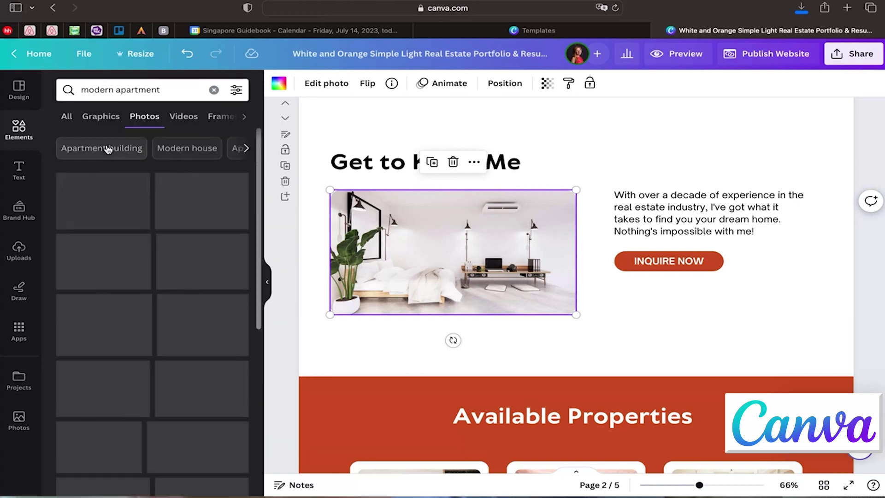
click(104, 205)
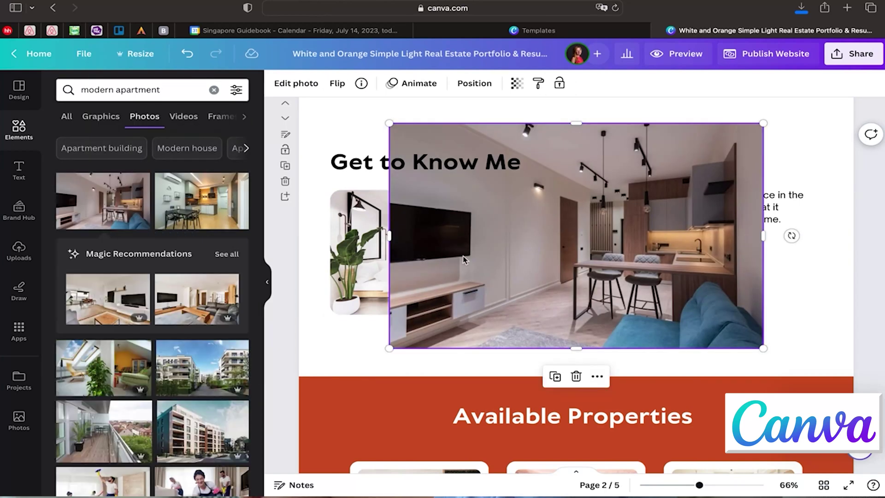
drag(561, 225, 419, 239)
click(641, 315)
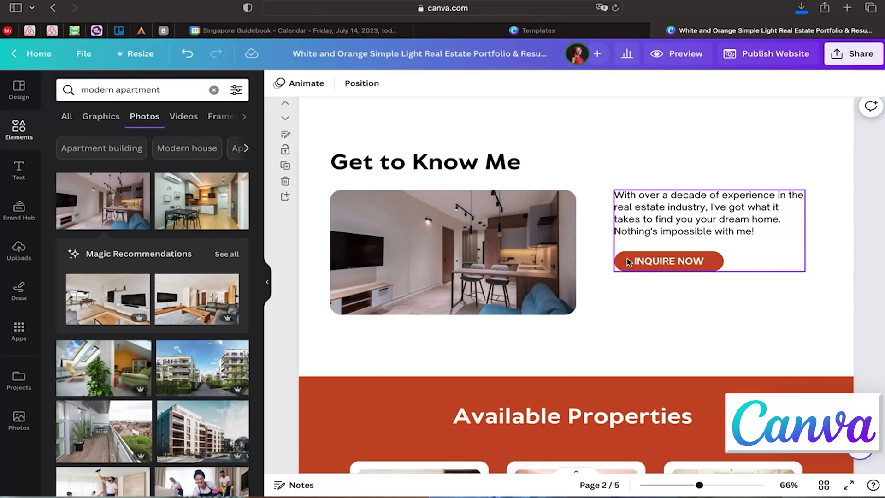
Step: Turn the INQUIRE NOW button green using the document's green colour
click(631, 261)
click(279, 85)
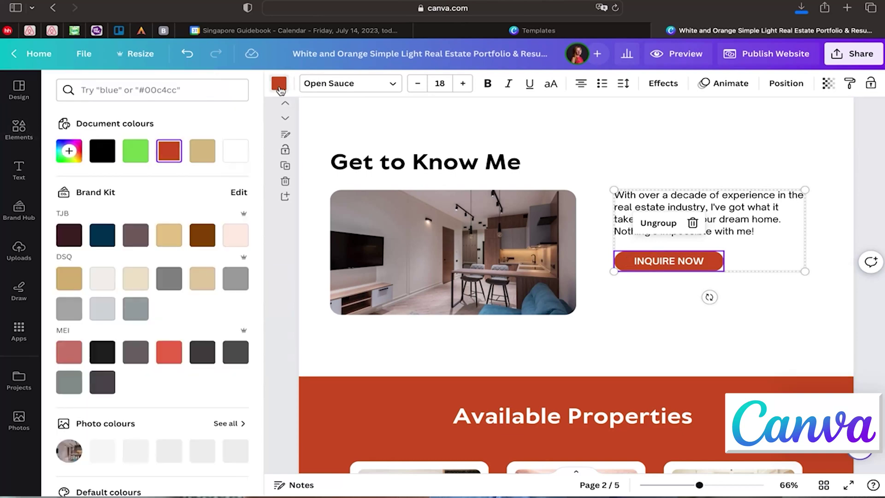
click(133, 156)
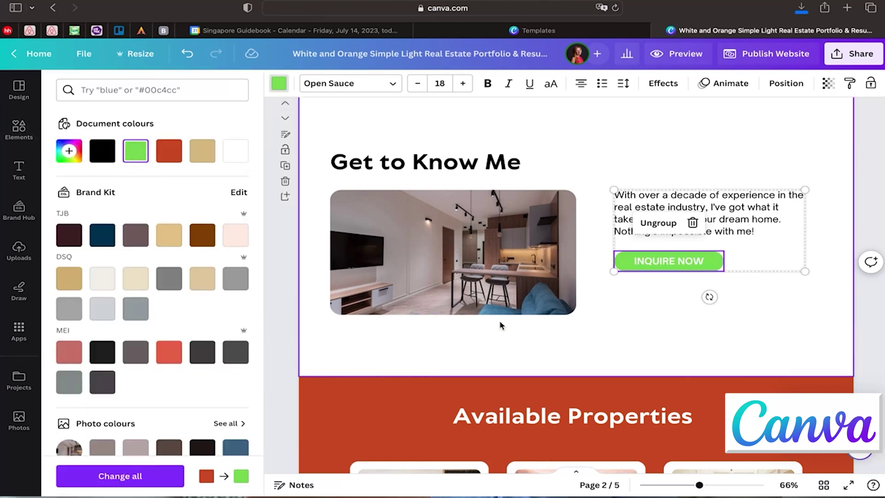
click(464, 341)
Step: Begin relabelling the button to BOOK, replacing INQUIRE NOW with 'B'
click(694, 259)
double_click(693, 260)
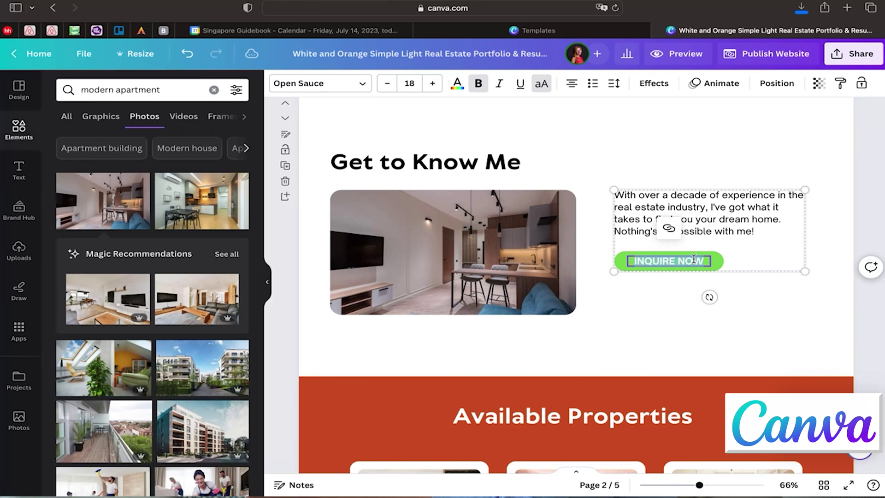
text(BOOK)
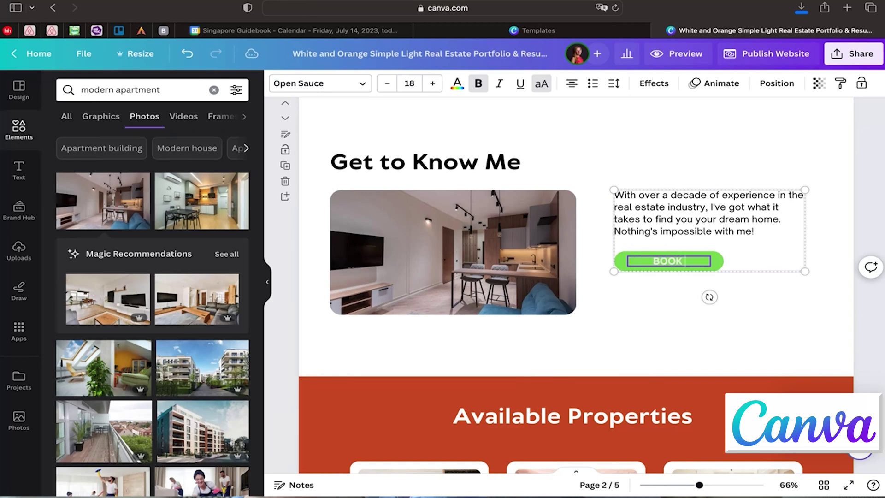
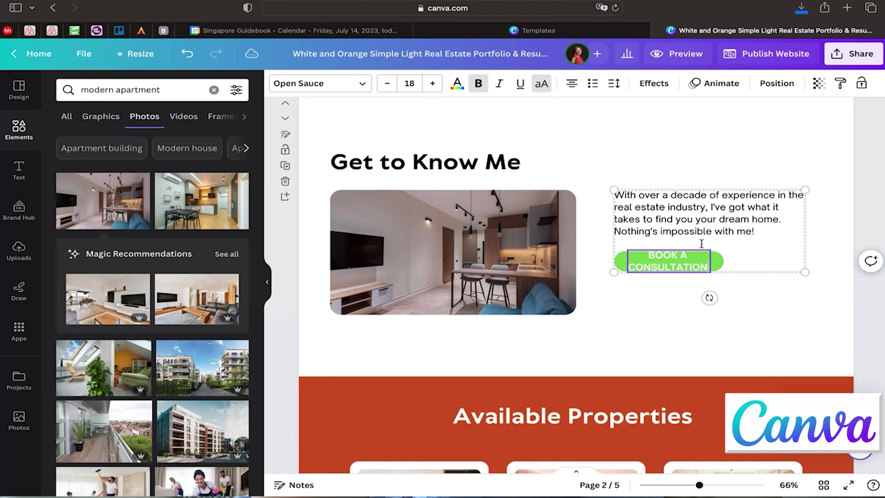
Step: Centre-align the Get to Know Me paragraph and button text
click(635, 303)
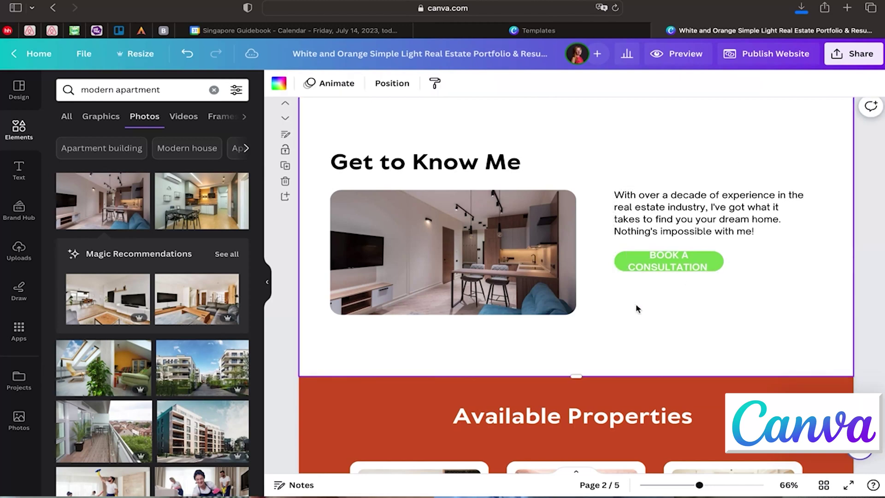
click(624, 266)
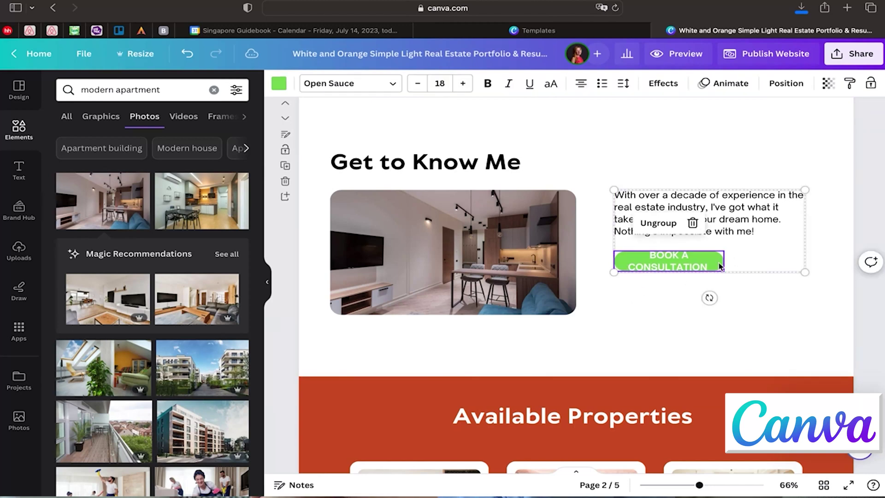
drag(725, 262, 729, 262)
click(731, 277)
click(662, 257)
click(662, 257)
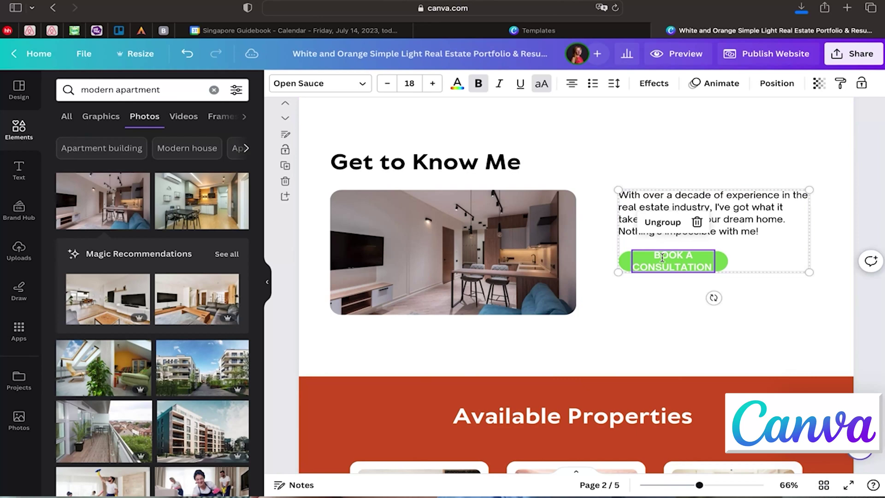
click(629, 262)
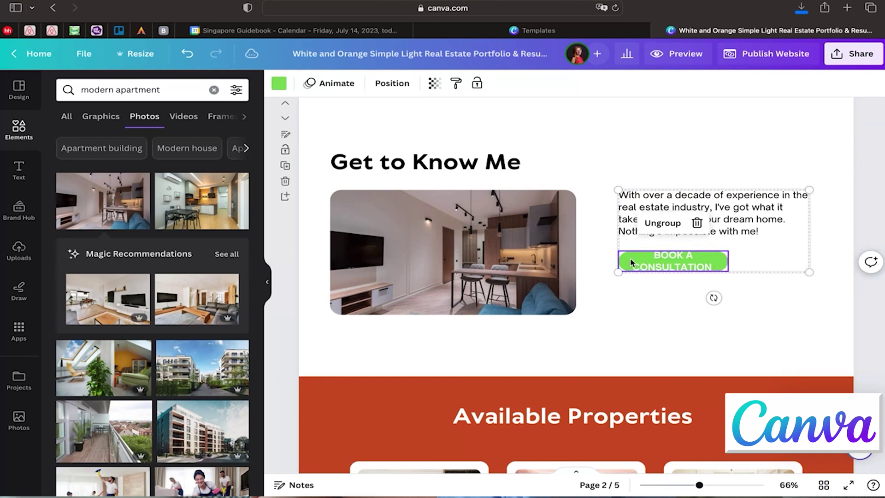
click(726, 263)
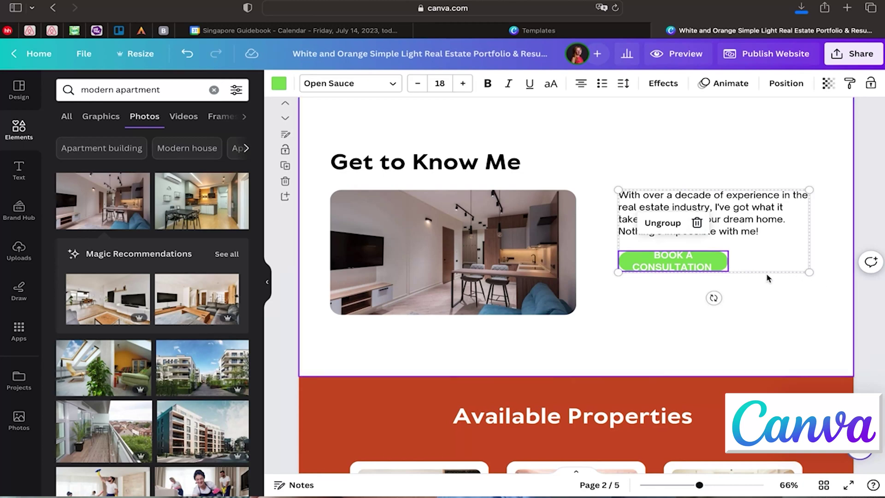
click(579, 88)
click(580, 88)
click(580, 88)
click(580, 88)
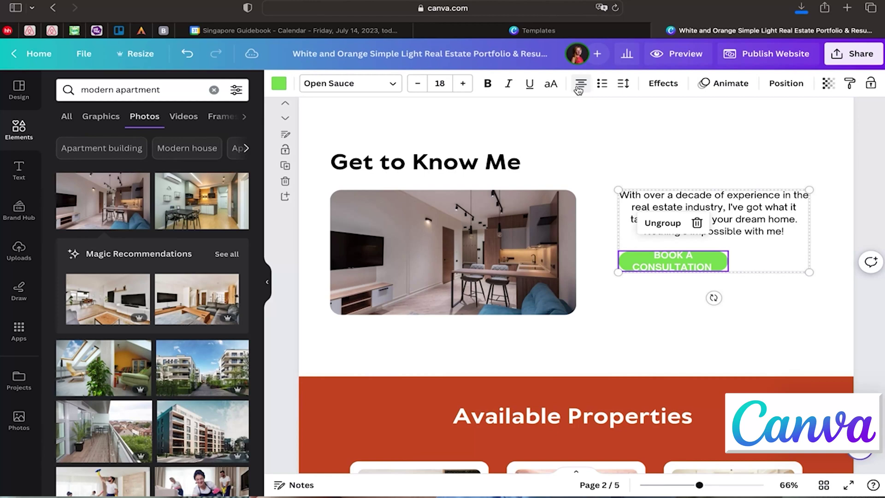
Step: Delete the green BOOK A CONSULTATION button, both its text and pill shape
click(682, 259)
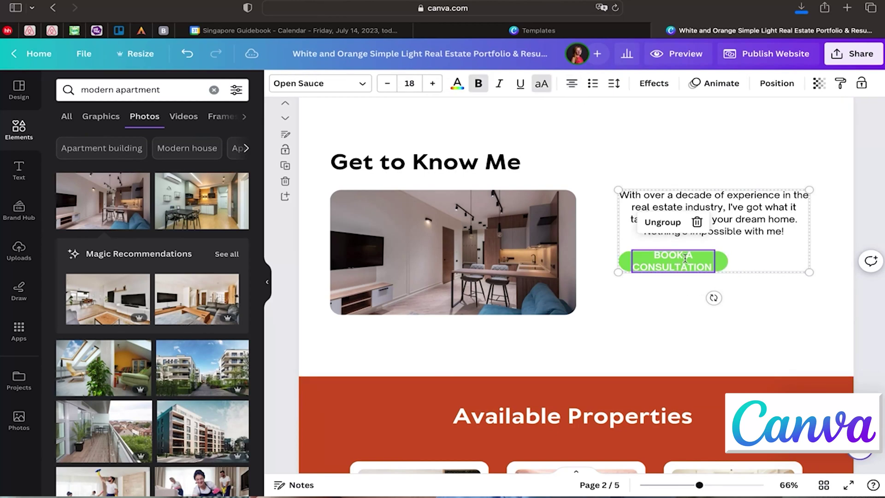
click(697, 226)
click(701, 263)
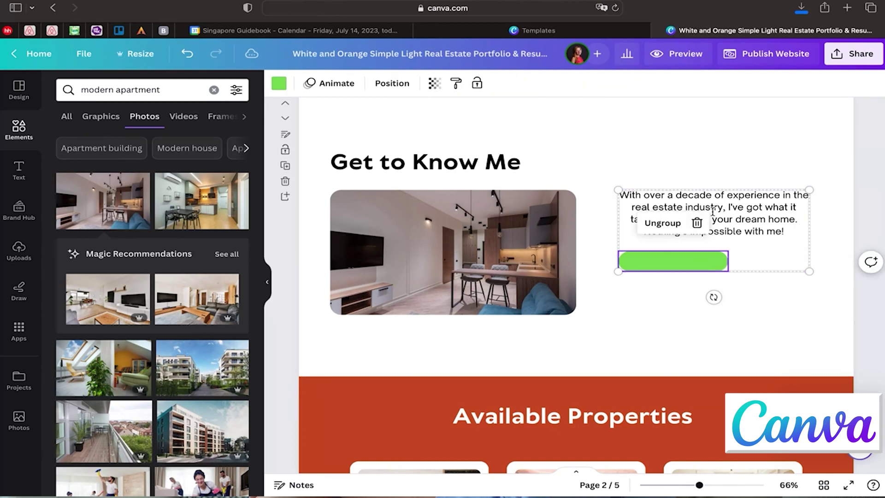
key(Delete)
click(674, 285)
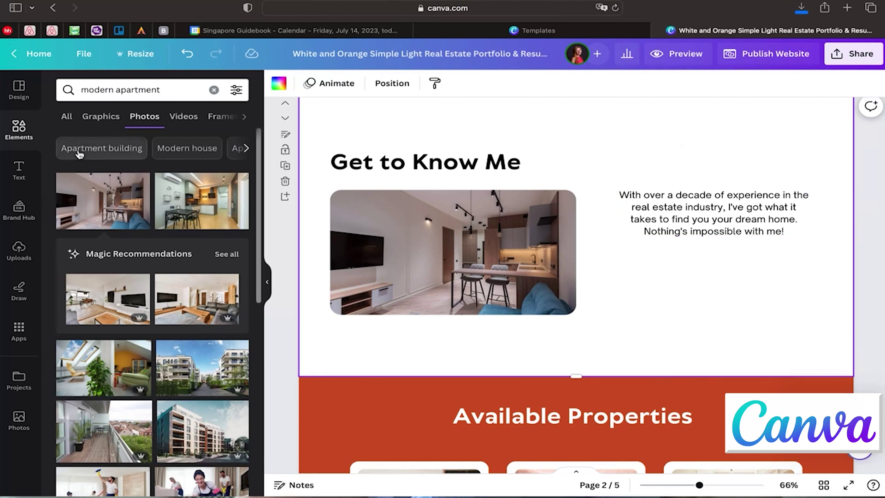
Step: Search Elements for 'button' and add the gold pill graphic to the page
click(66, 88)
text(butoom)
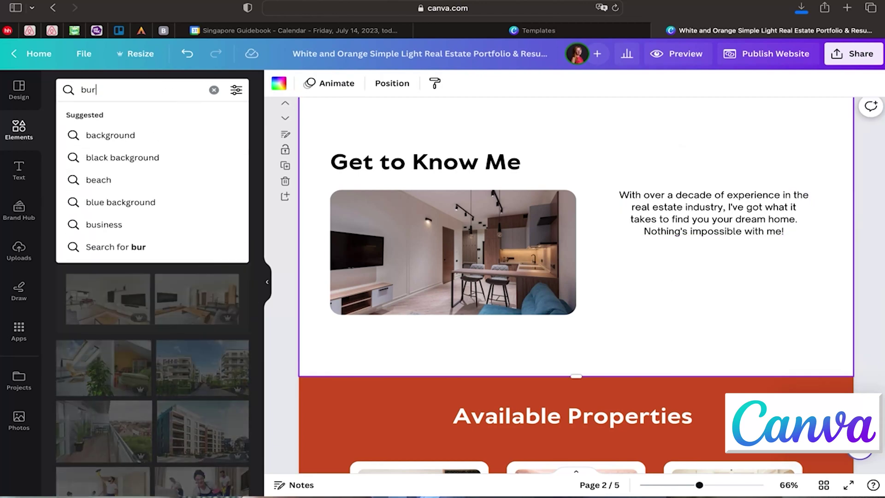
key(BackSpace)
key(BackSpace)
key(BackSpace)
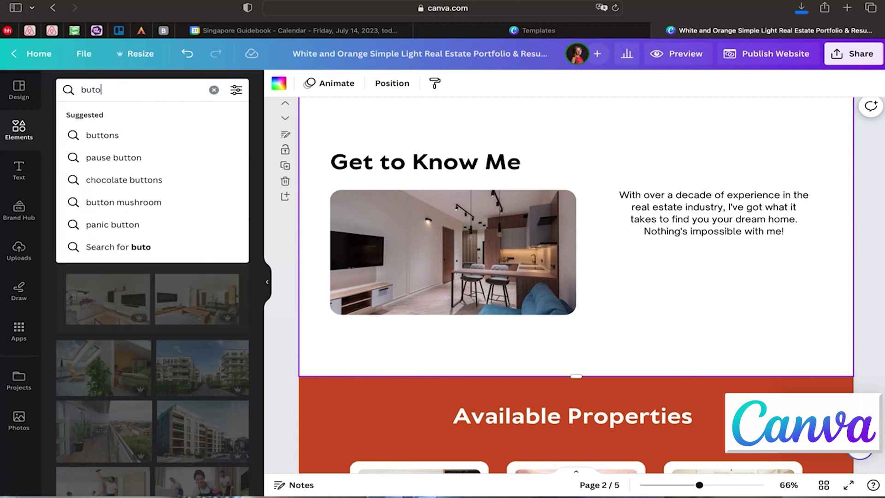
text(ton)
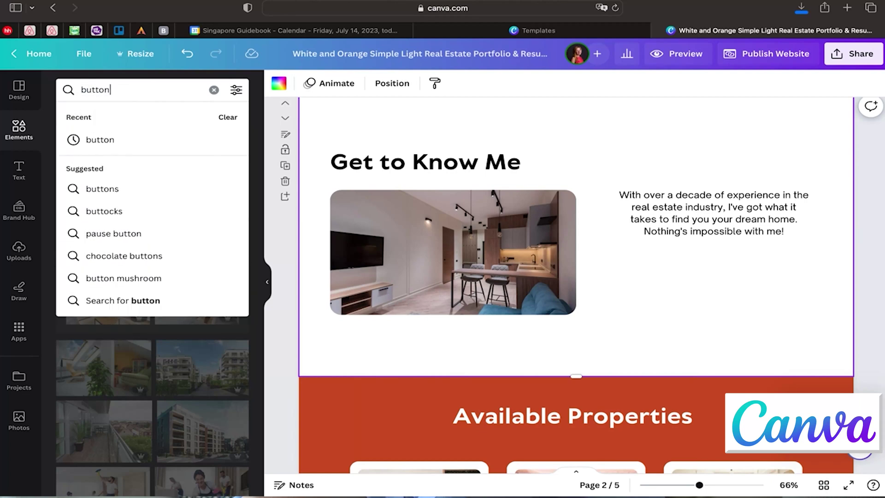
key(Return)
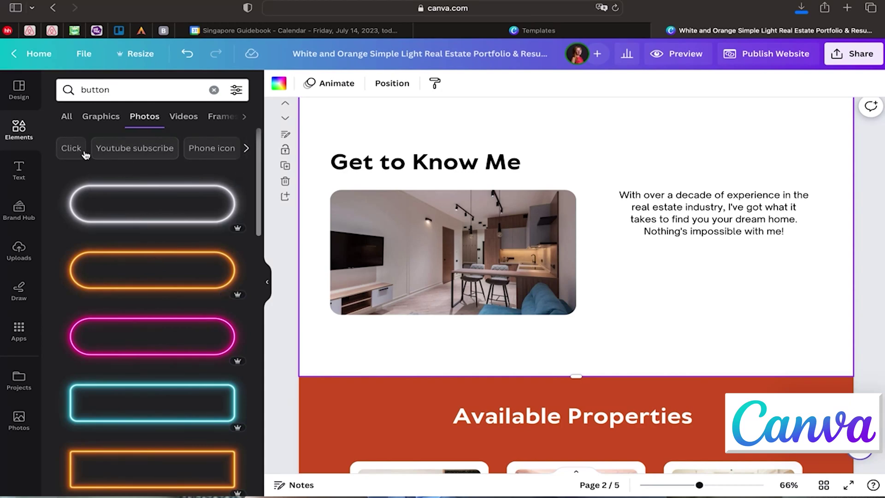
scroll(168, 341, down, 5)
scroll(167, 339, down, 8)
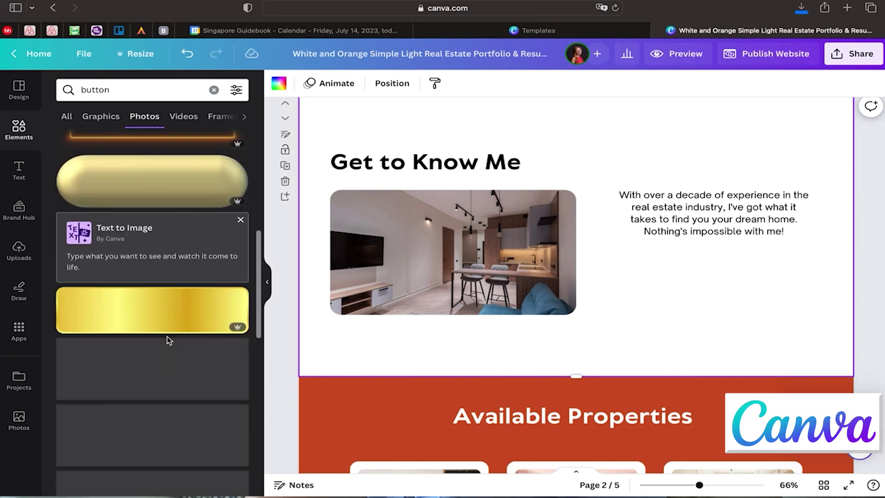
click(129, 192)
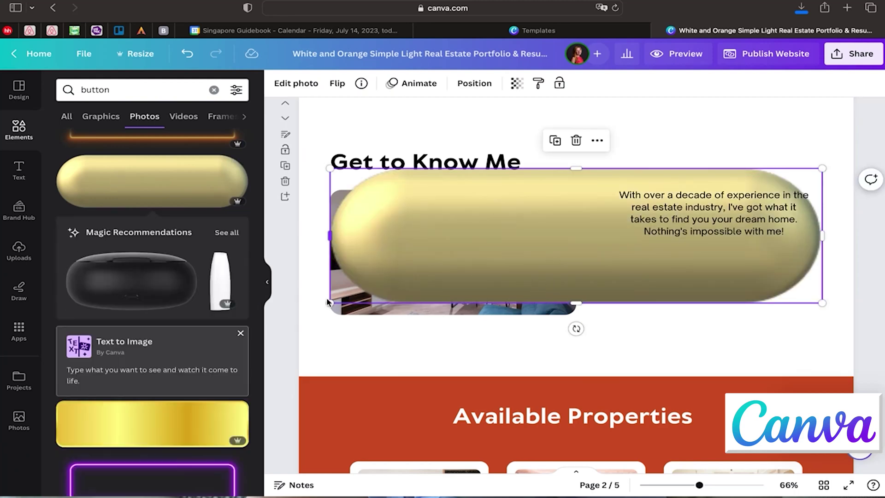
Step: Shrink the gold pill to button size and place it below the paragraph
drag(330, 302, 545, 252)
drag(591, 215, 631, 300)
drag(584, 333, 699, 302)
drag(748, 282, 676, 282)
click(666, 145)
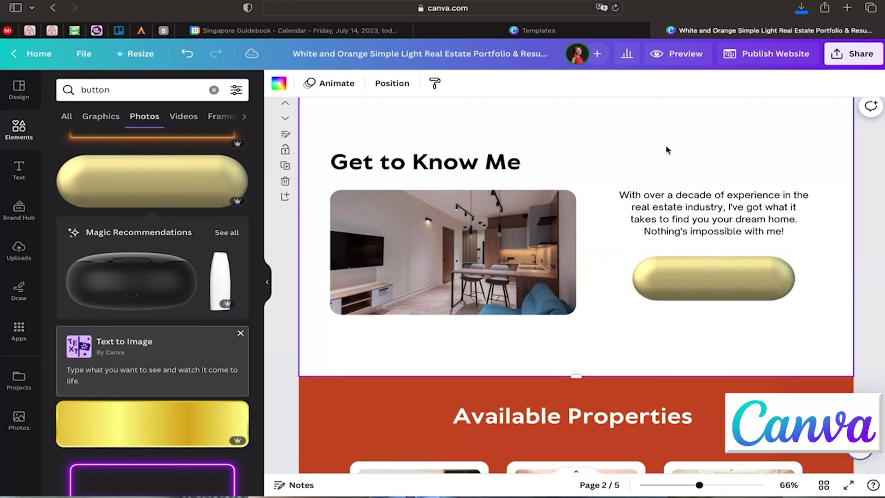
Step: Add a 'Book Now' heading and move it onto the gold pill
click(19, 170)
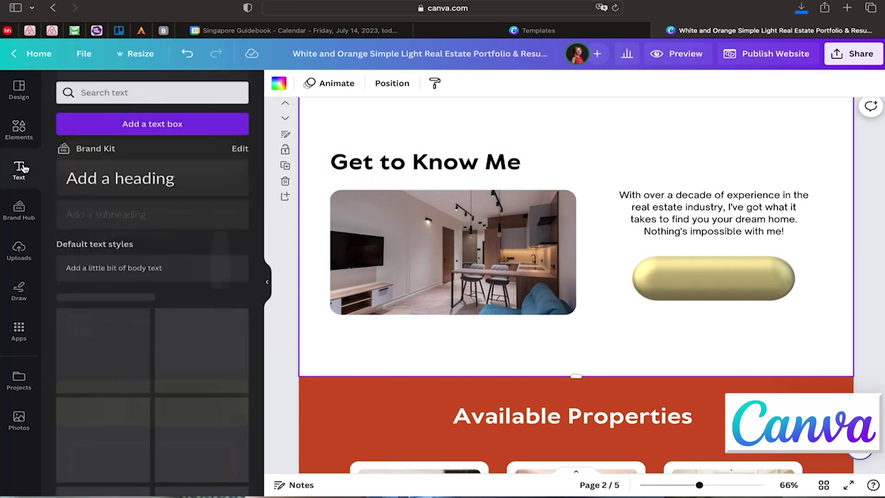
click(117, 174)
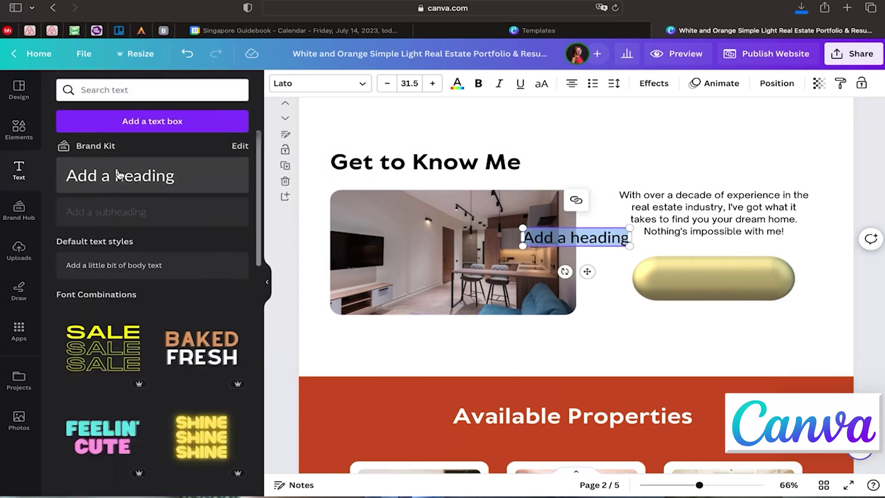
text(Book Now)
click(563, 152)
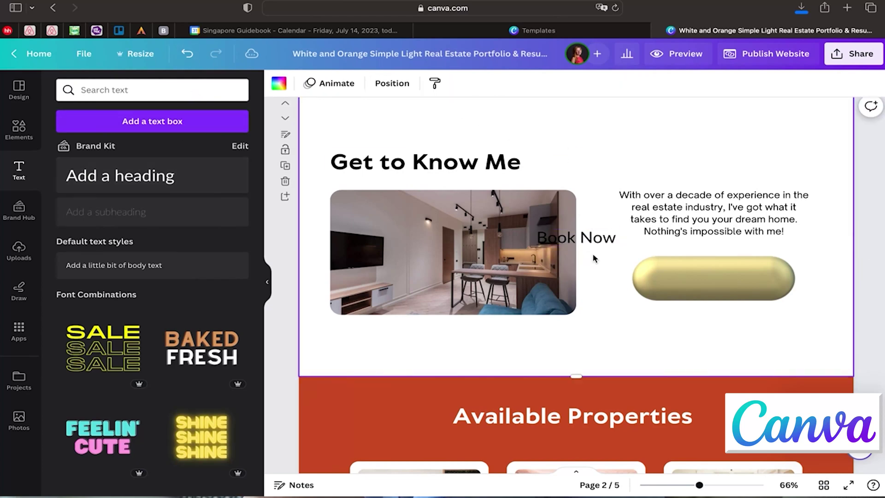
drag(598, 240, 734, 282)
click(672, 165)
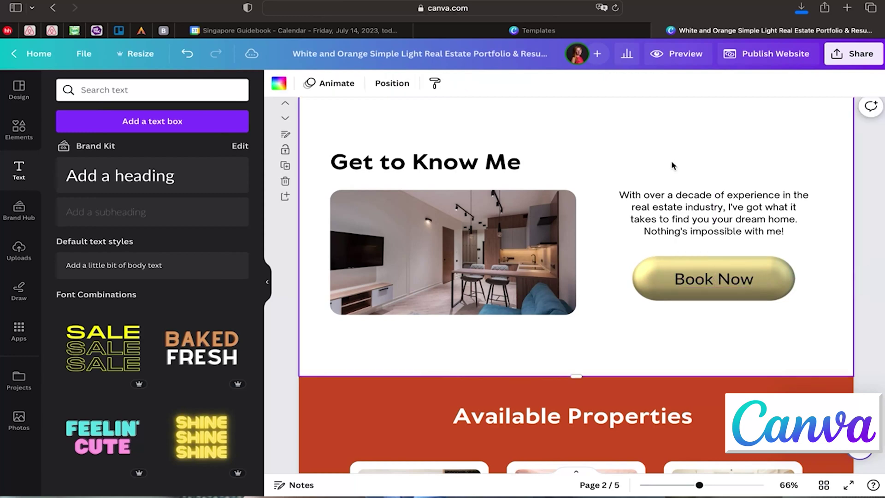
Step: Make the Book Now text bold, enlarge it and centre it on the pill
click(718, 282)
click(476, 85)
click(719, 295)
click(717, 280)
drag(674, 270, 667, 265)
click(618, 249)
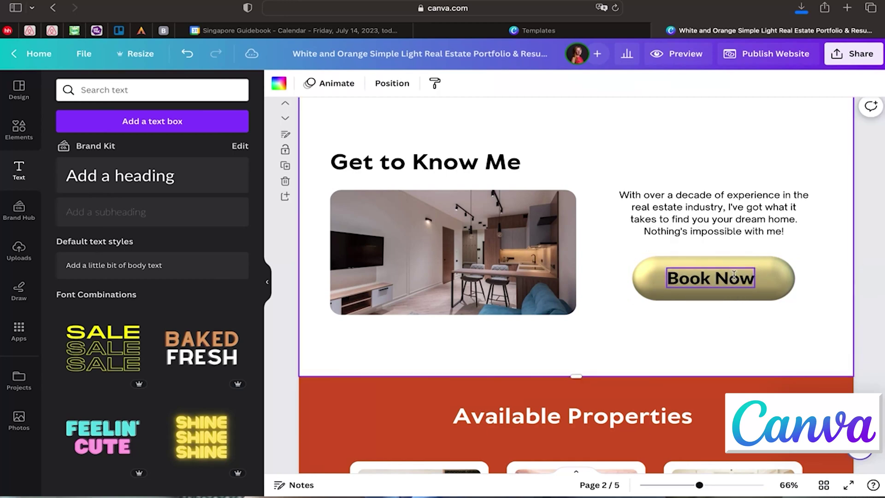
drag(737, 273, 736, 277)
click(732, 359)
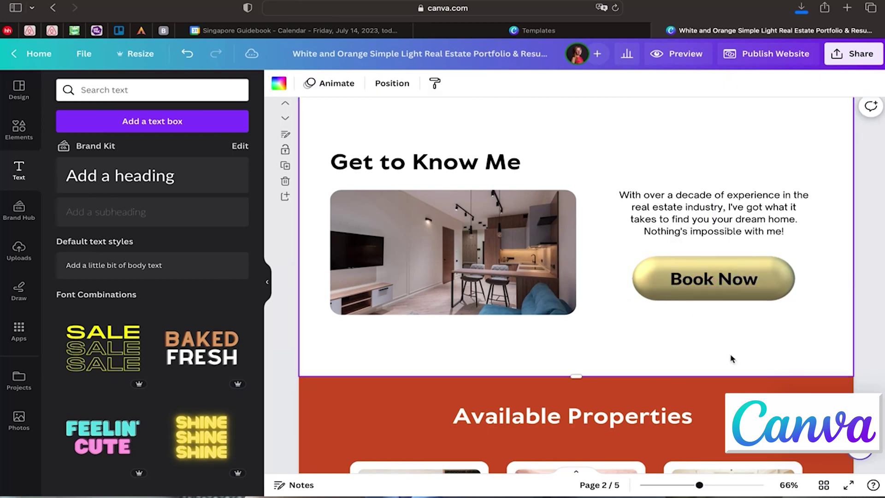
Step: Change the Available Properties page background from orange to the green document colour
scroll(570, 298, down, 5)
scroll(570, 301, down, 3)
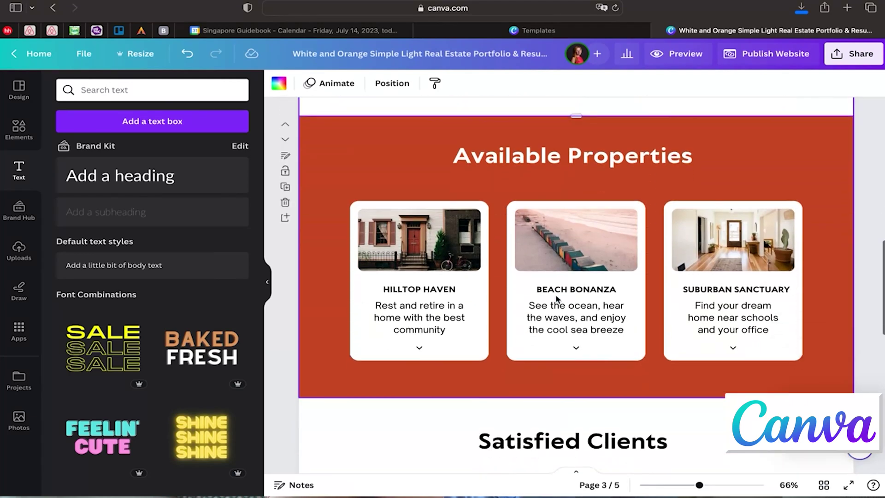
click(370, 172)
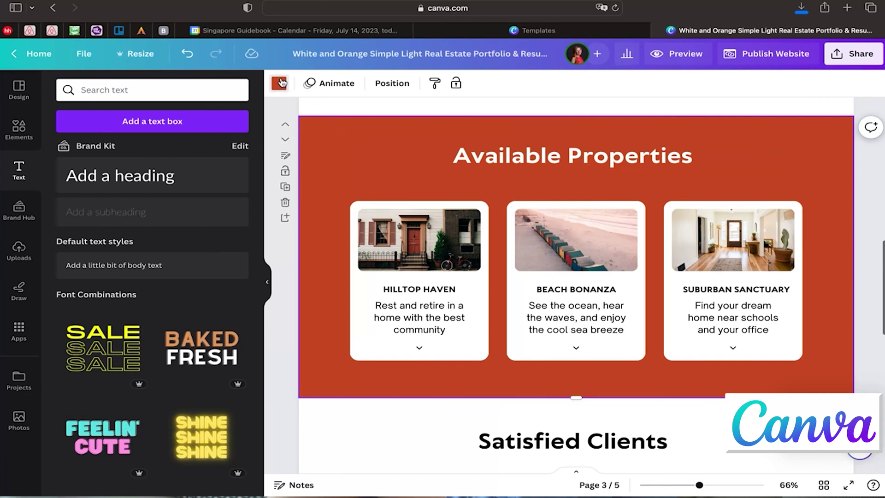
click(279, 83)
click(169, 235)
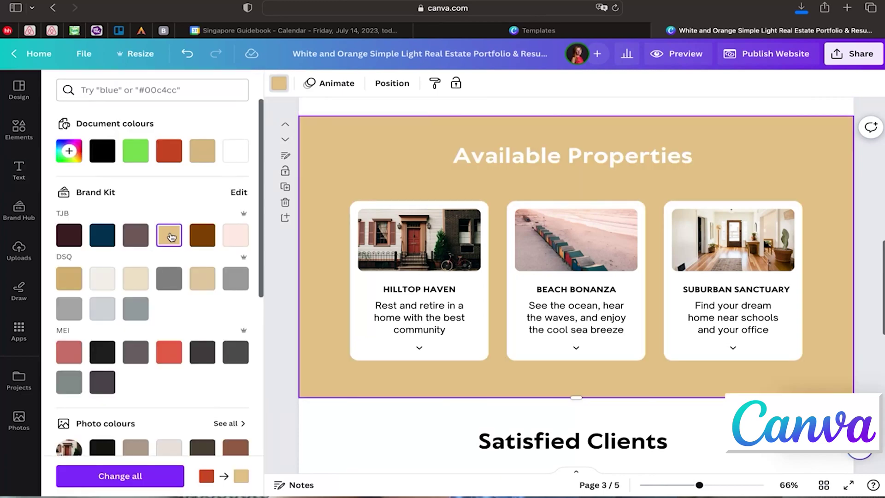
click(202, 238)
click(137, 154)
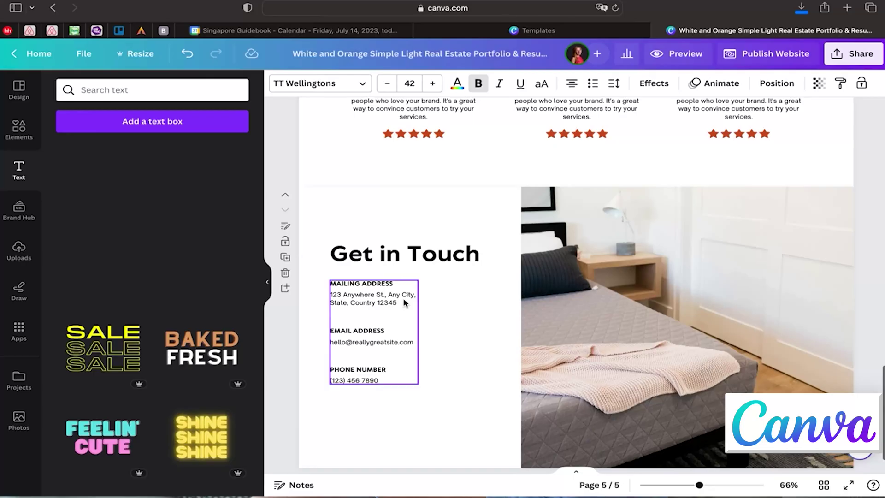
scroll(404, 300, up, 15)
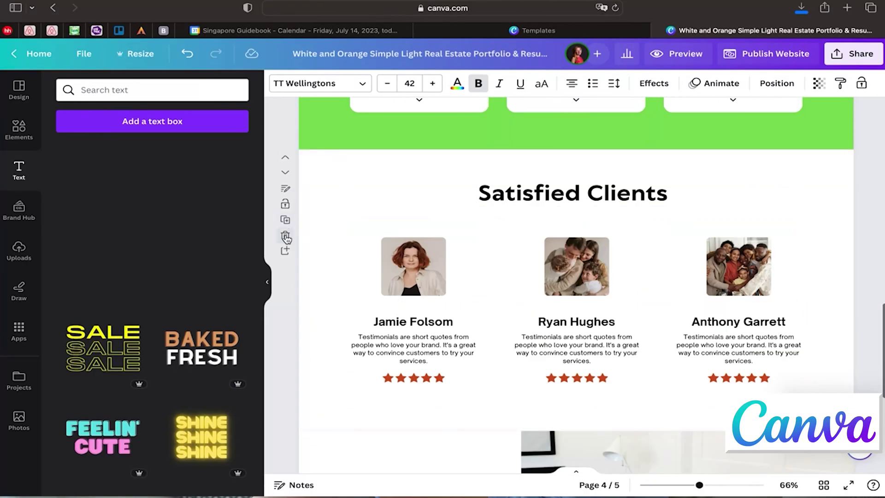
Step: Delete the Satisfied Clients page, then duplicate and move the Available Properties page
click(285, 235)
scroll(404, 239, up, 2)
scroll(403, 237, up, 2)
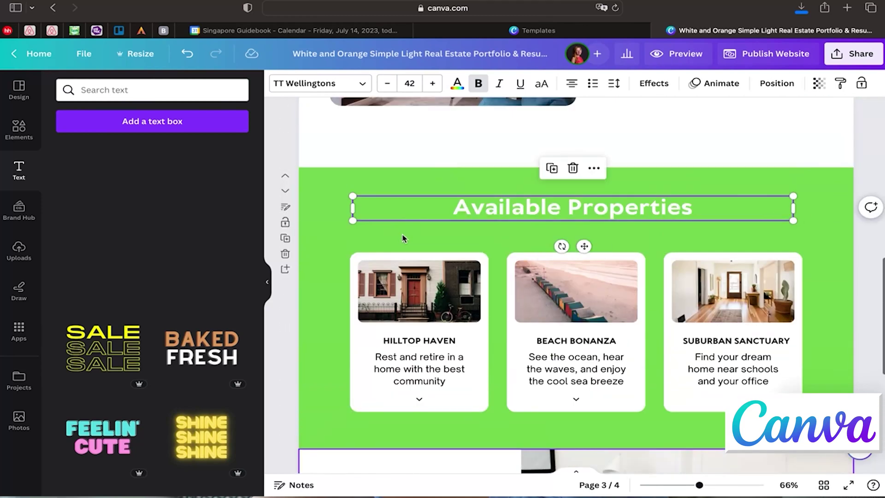
click(285, 239)
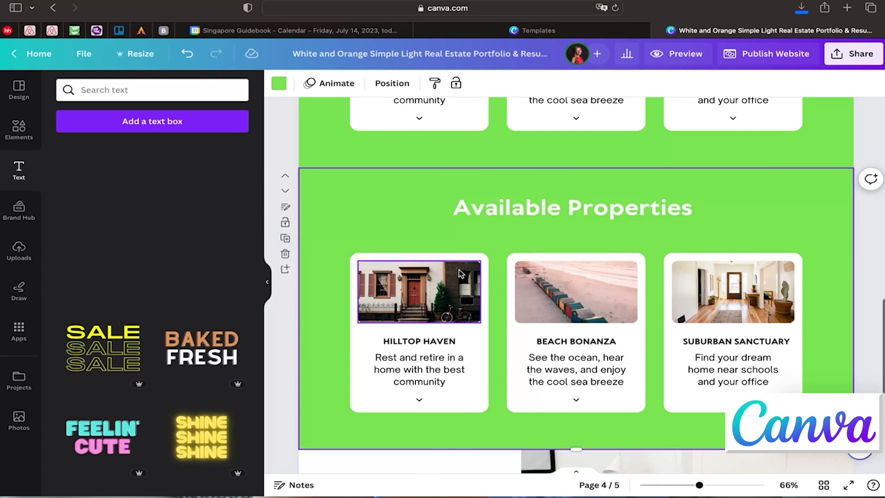
click(286, 193)
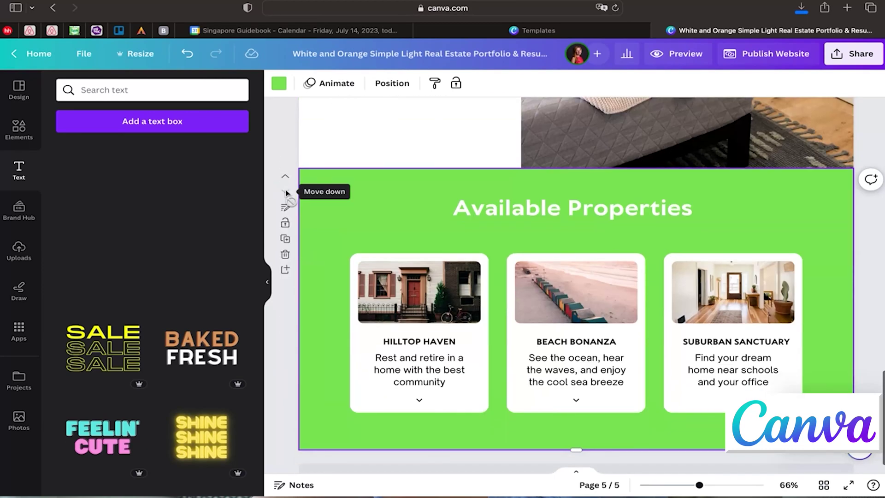
click(285, 176)
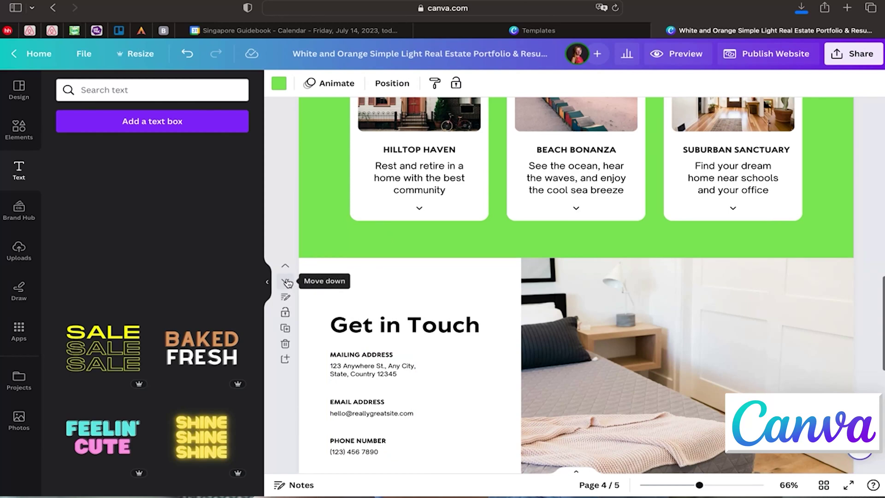
click(286, 282)
Step: Remove the extra Available Properties copy, leaving it directly before Get in Touch
scroll(433, 286, up, 10)
scroll(433, 289, down, 5)
scroll(434, 290, up, 12)
scroll(433, 289, down, 11)
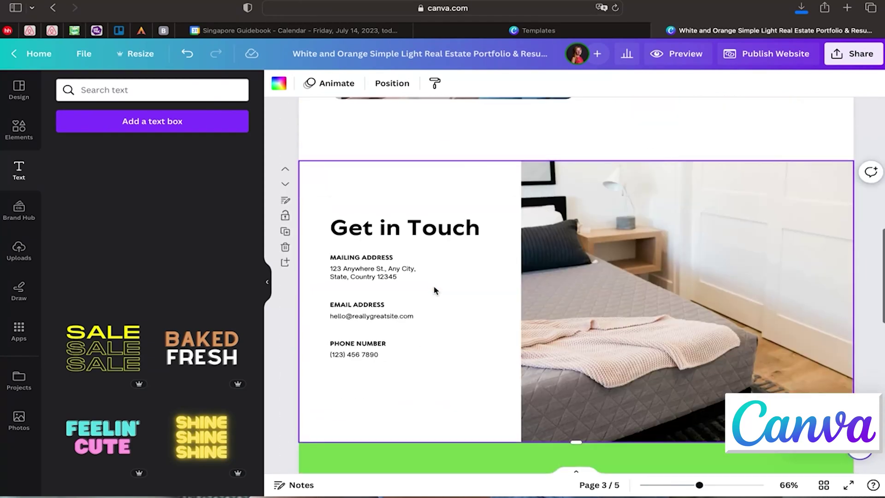
scroll(436, 290, down, 8)
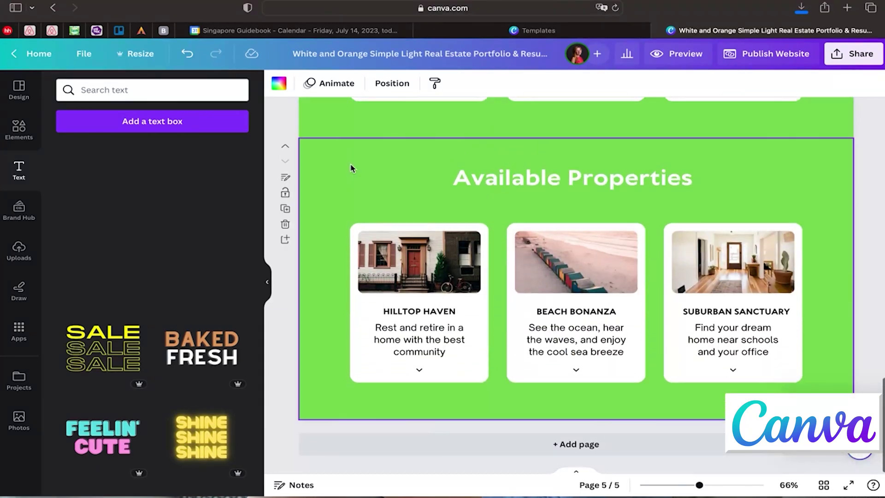
click(285, 225)
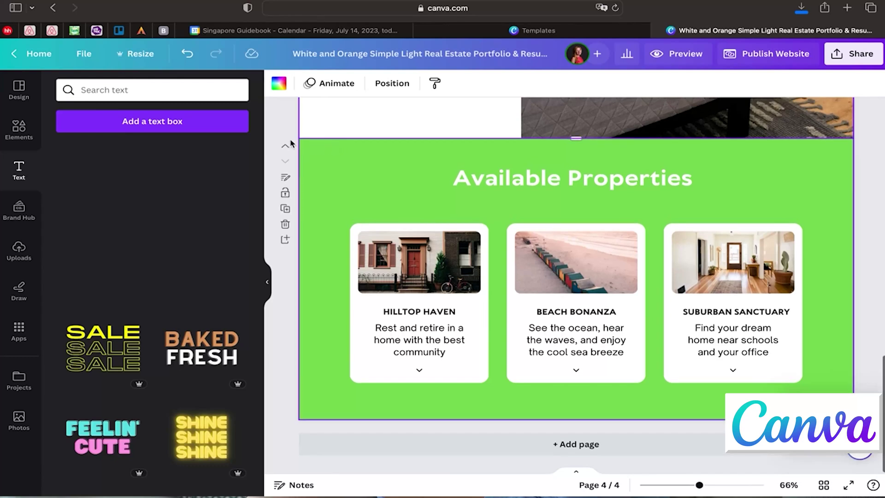
click(286, 146)
scroll(486, 237, up, 10)
scroll(485, 239, down, 15)
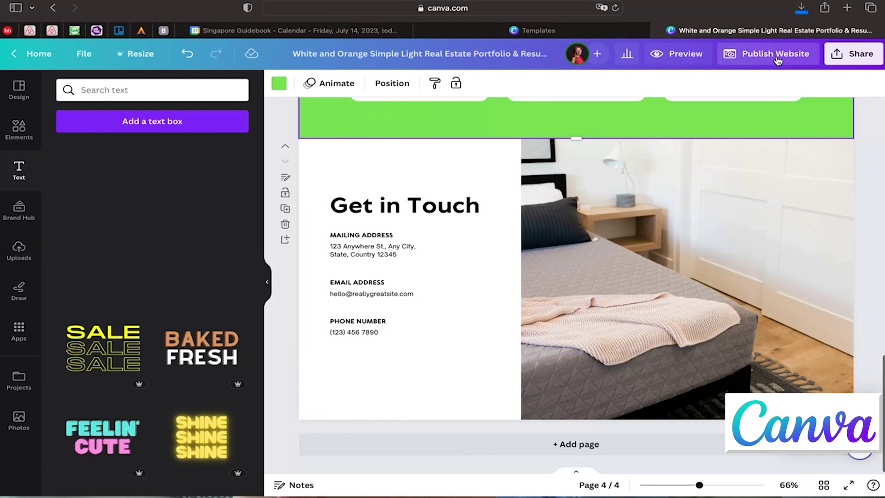
Step: Start Publish Website and close the preview overlay to reach the Publish to the web panel
click(777, 59)
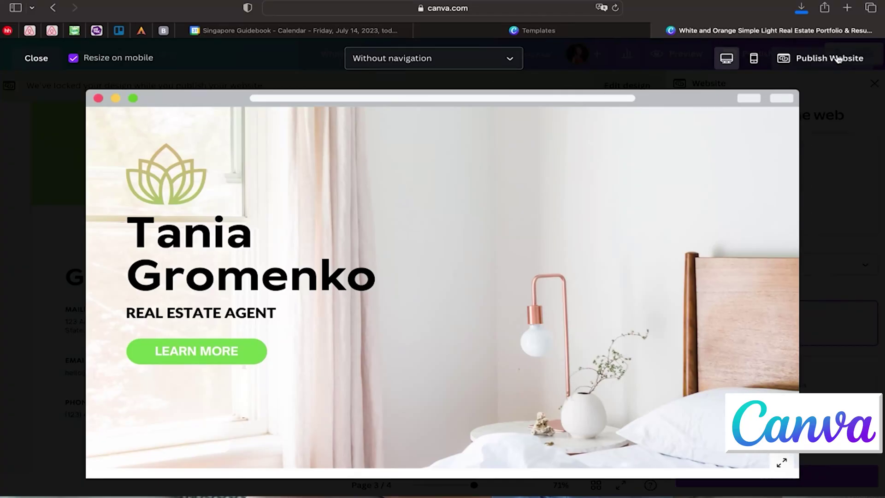
click(838, 59)
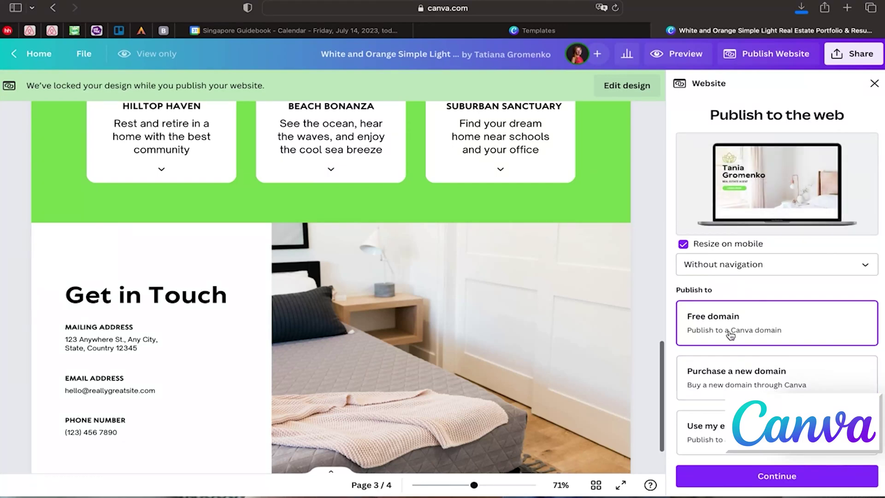
Step: Choose the free domain and claim a personal subdomain on my.canva.site
click(714, 481)
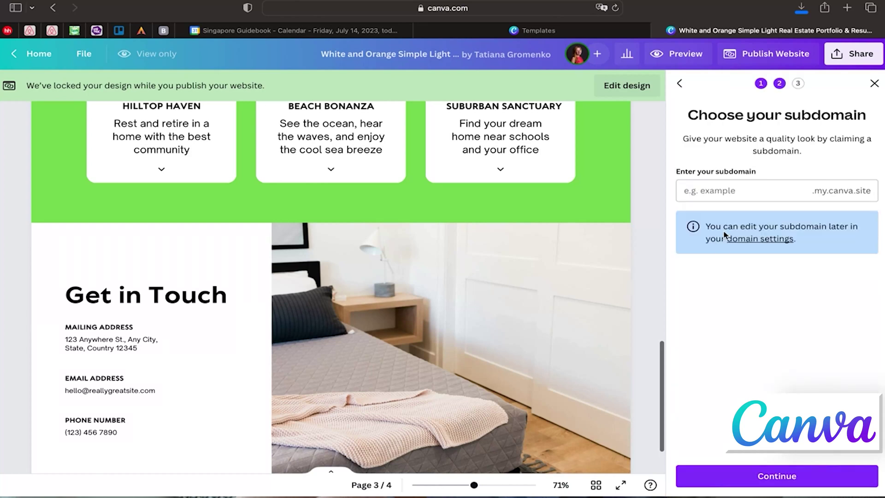
click(721, 190)
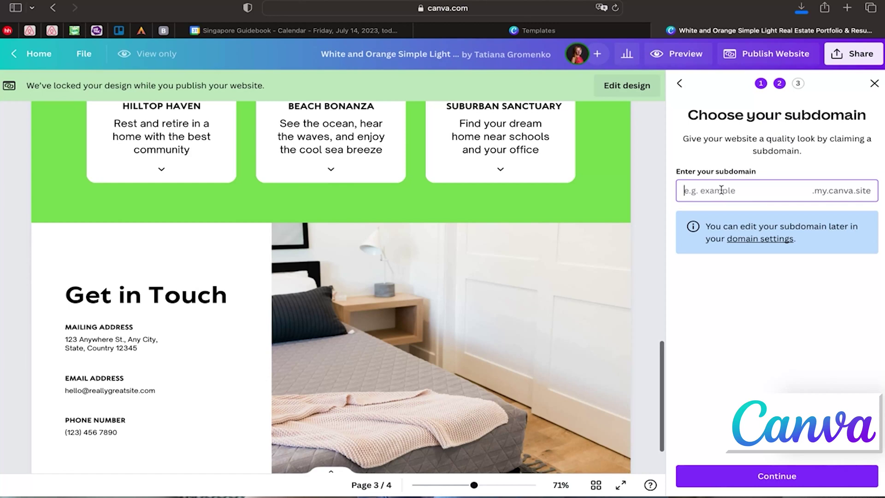
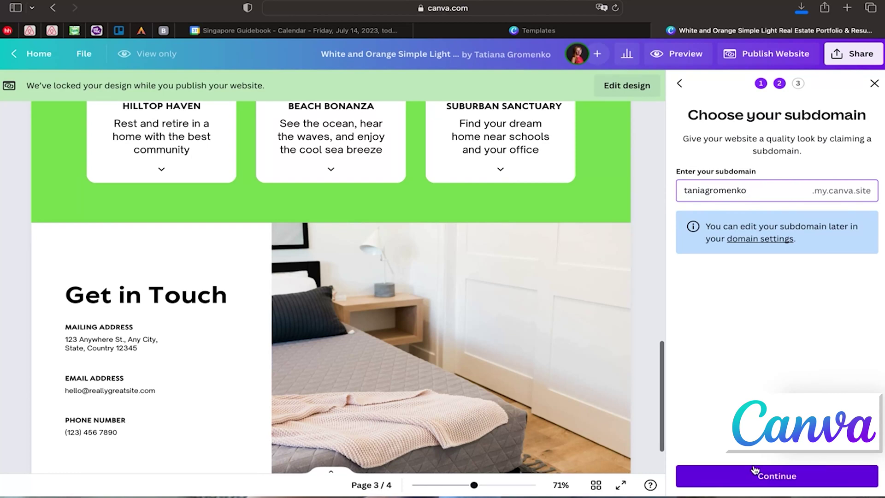
click(761, 475)
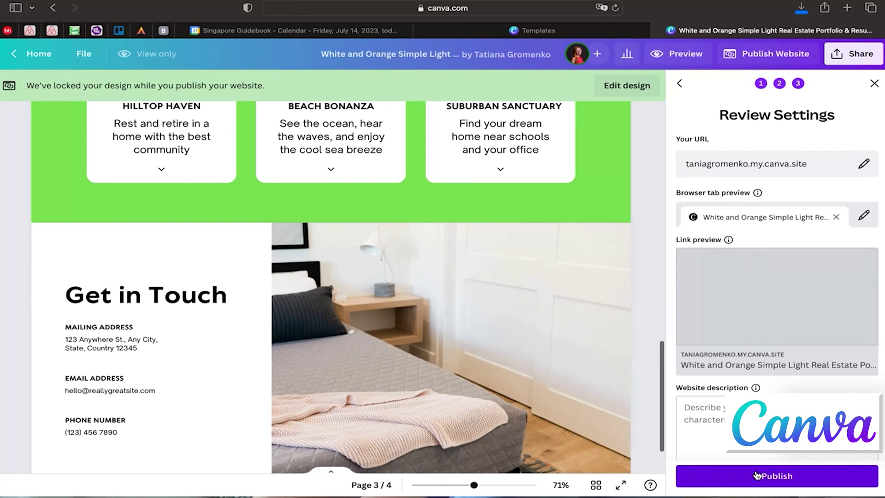
Step: Add the website description 'I help people to find their dream homes and apartments fast.'
mouse_move(749, 341)
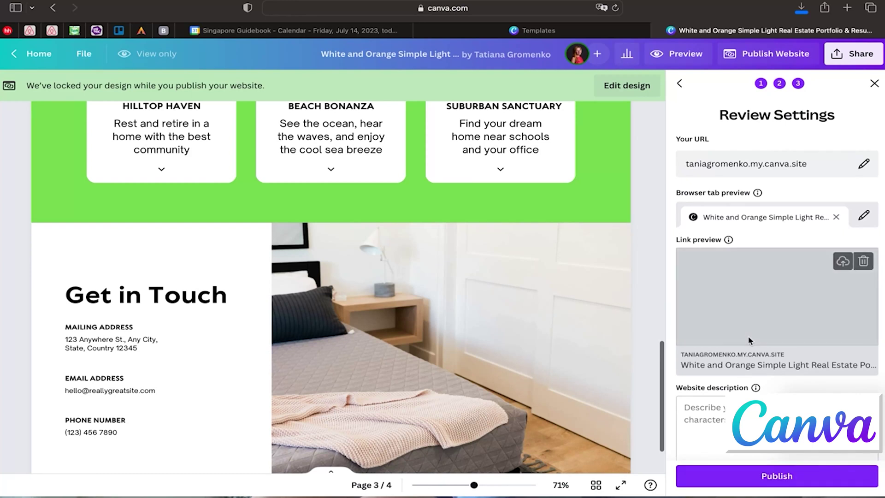
scroll(748, 341, down, 3)
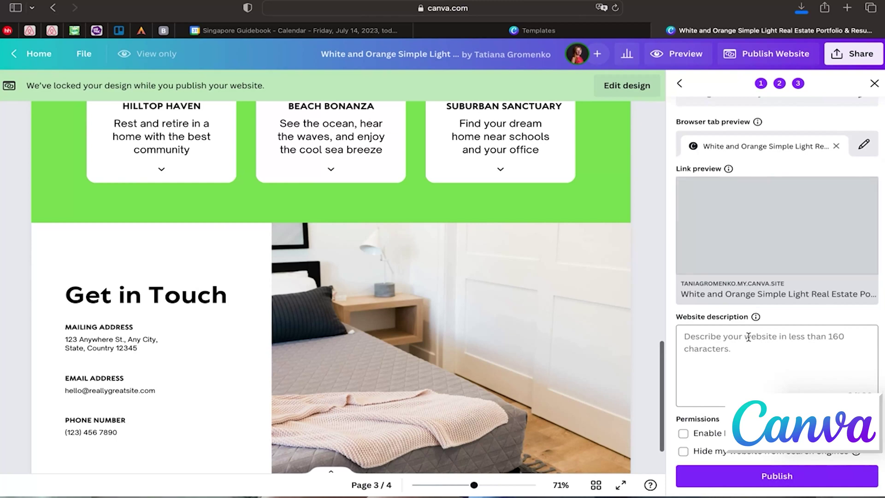
click(732, 344)
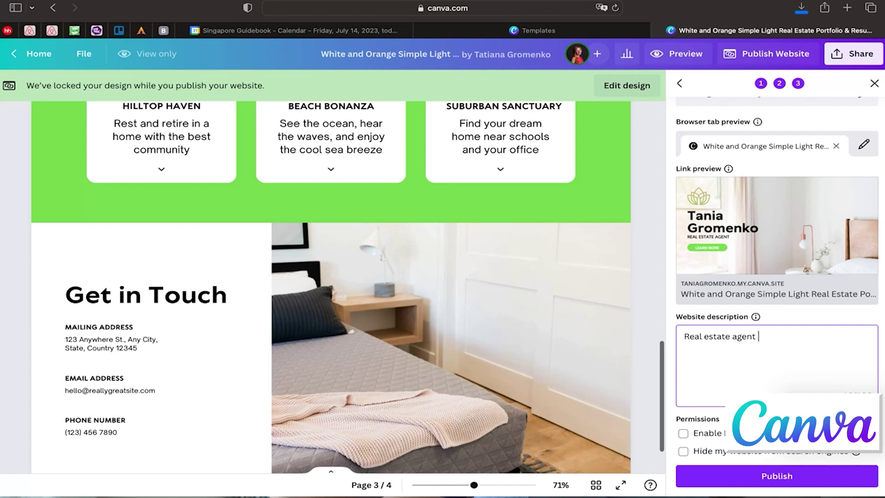
text(menko.)
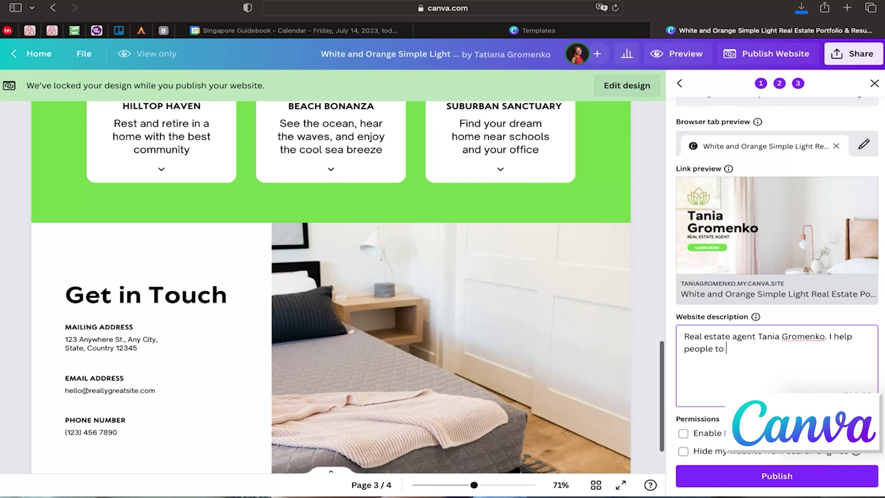
text(I help people to find their dream homes )
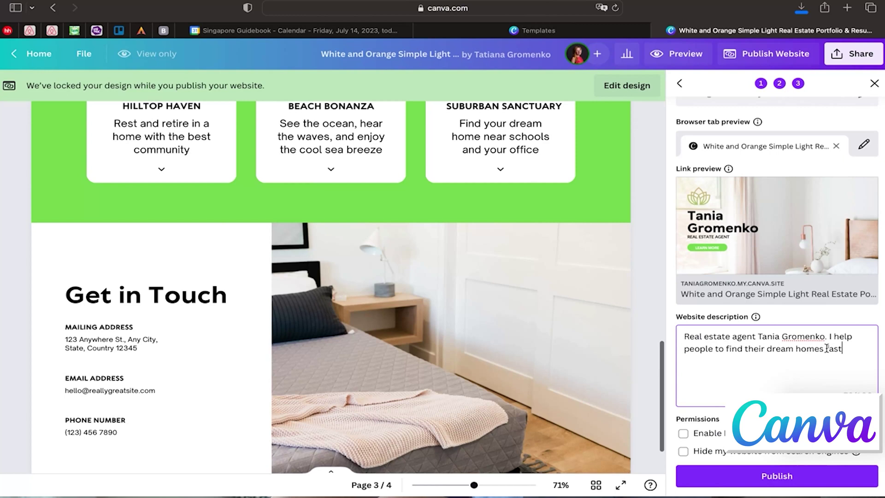
text(and apartments fast)
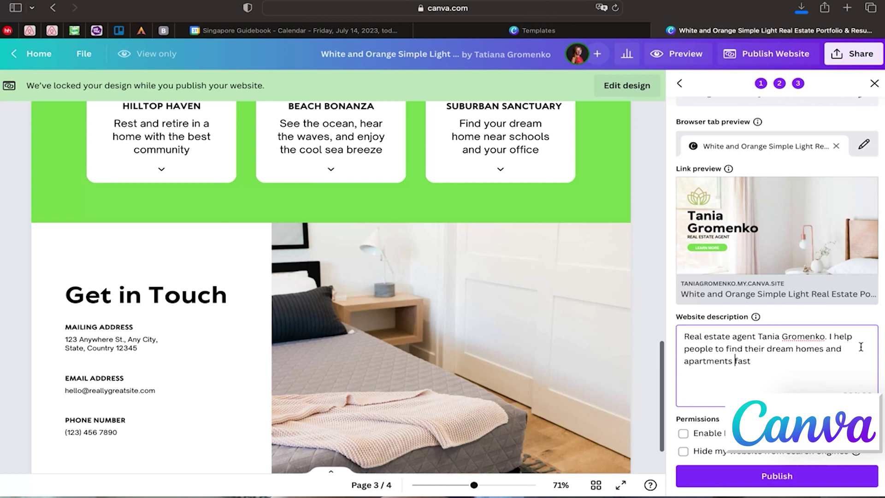
text(.)
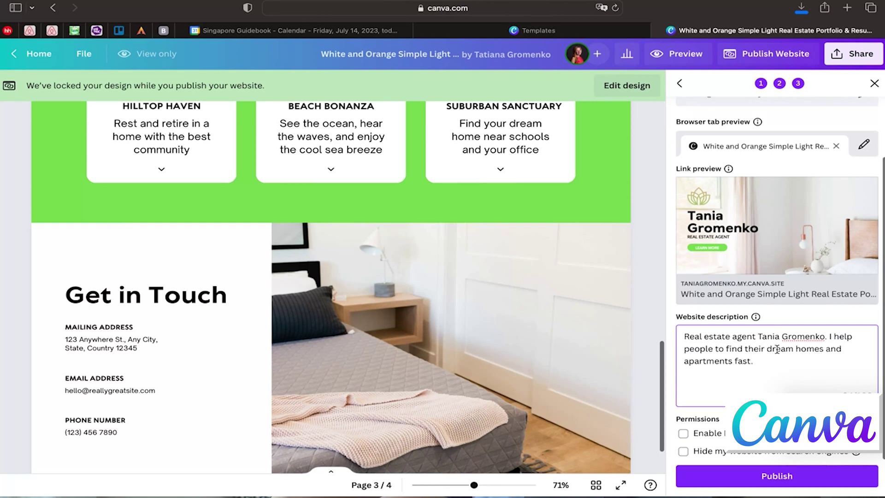
Step: Enable password protection and publish the website
click(719, 440)
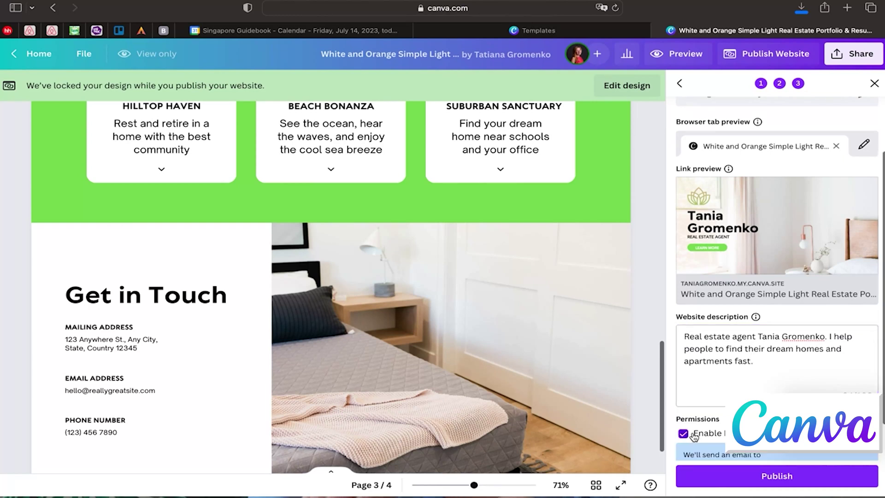
scroll(695, 436, down, 2)
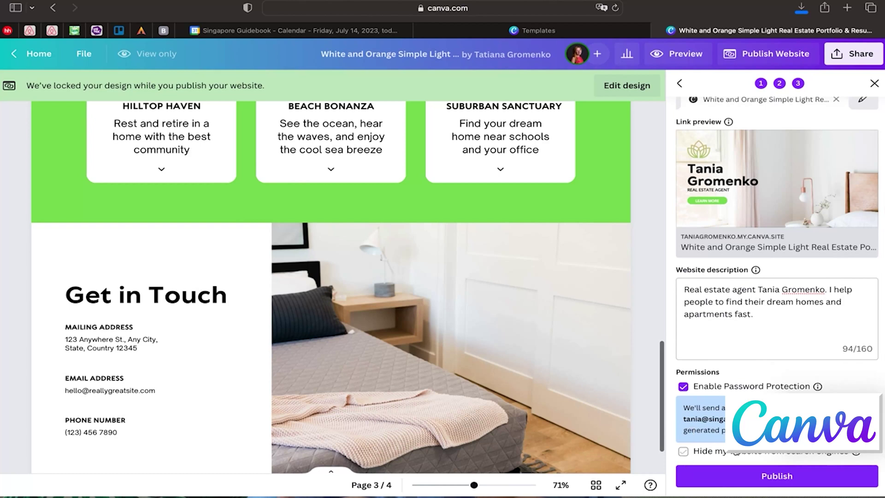
click(747, 482)
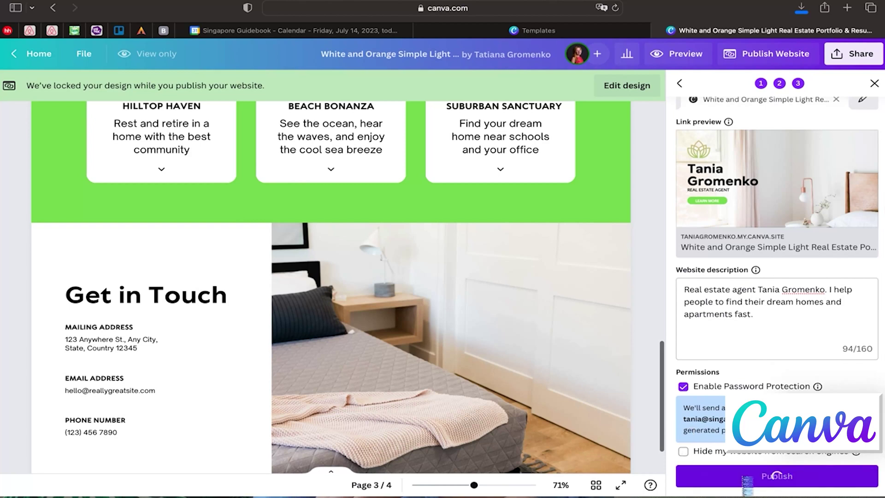